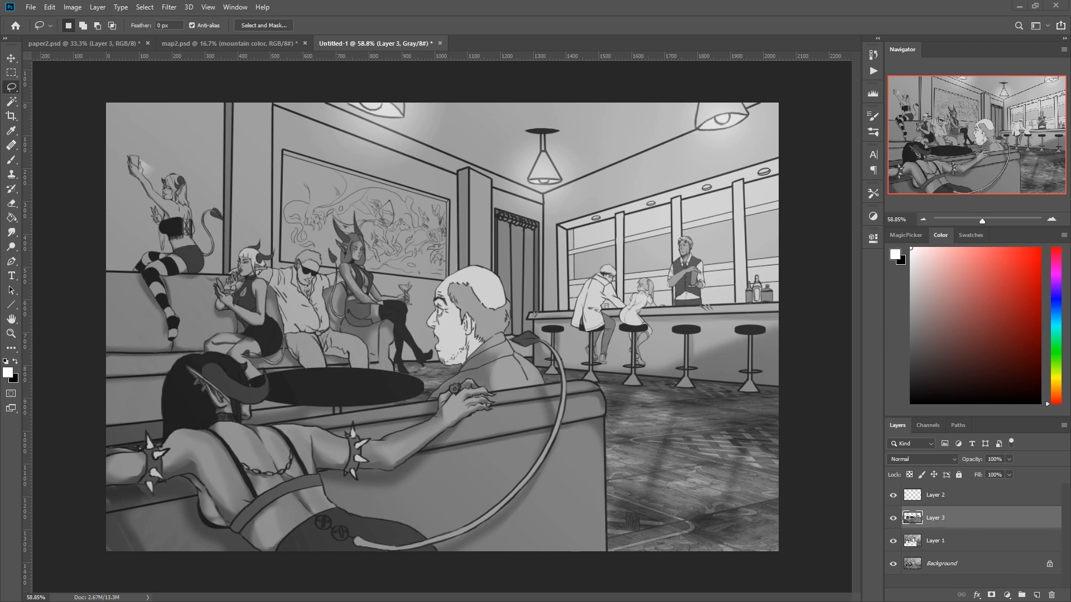
Step: Make Layer 2 active for red 2 px pixel lines with the Line tool and convert the image to RGB Color mode
click(913, 496)
click(1042, 246)
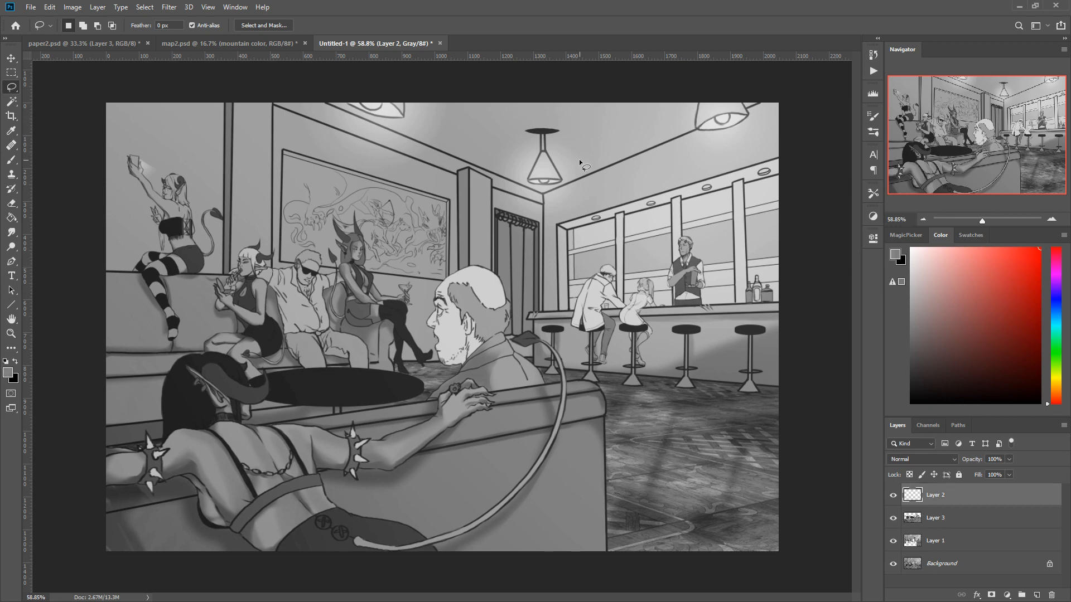
right_click(538, 259)
click(534, 219)
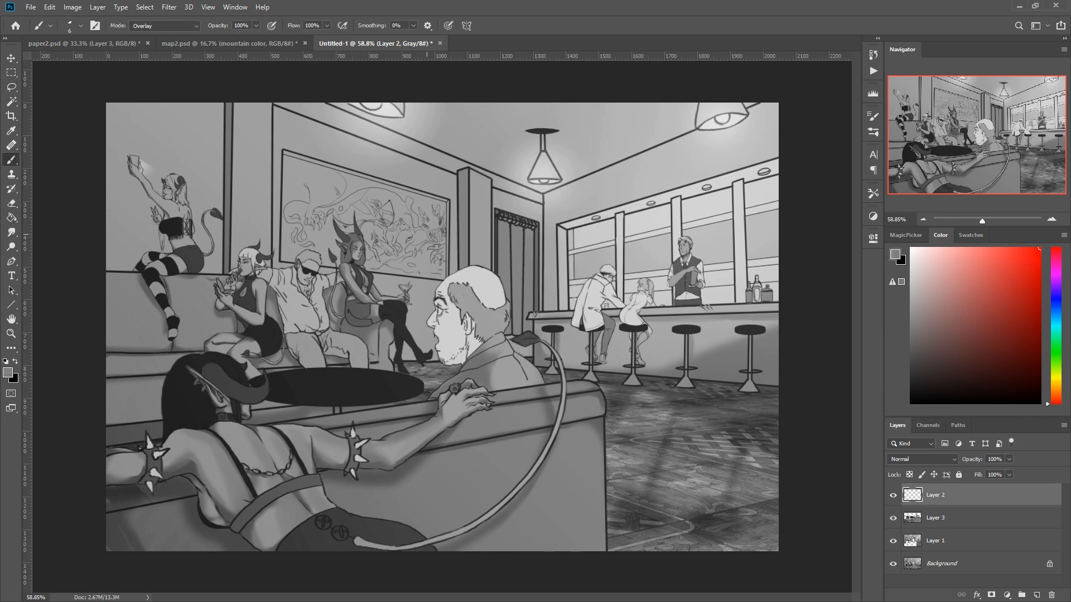
click(11, 305)
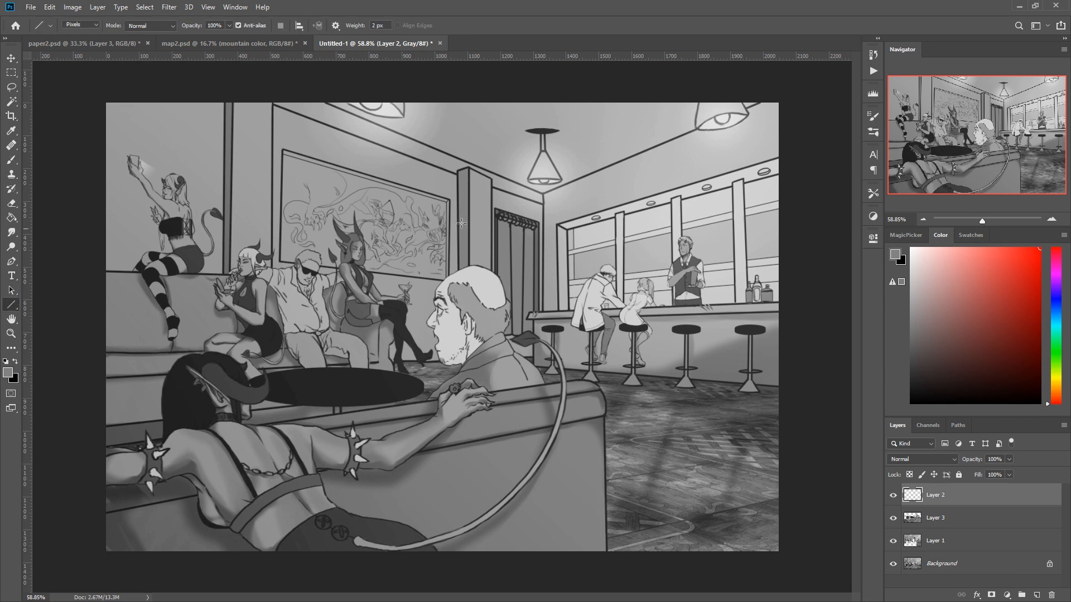
drag(758, 103, 379, 262)
click(72, 6)
mouse_move(82, 21)
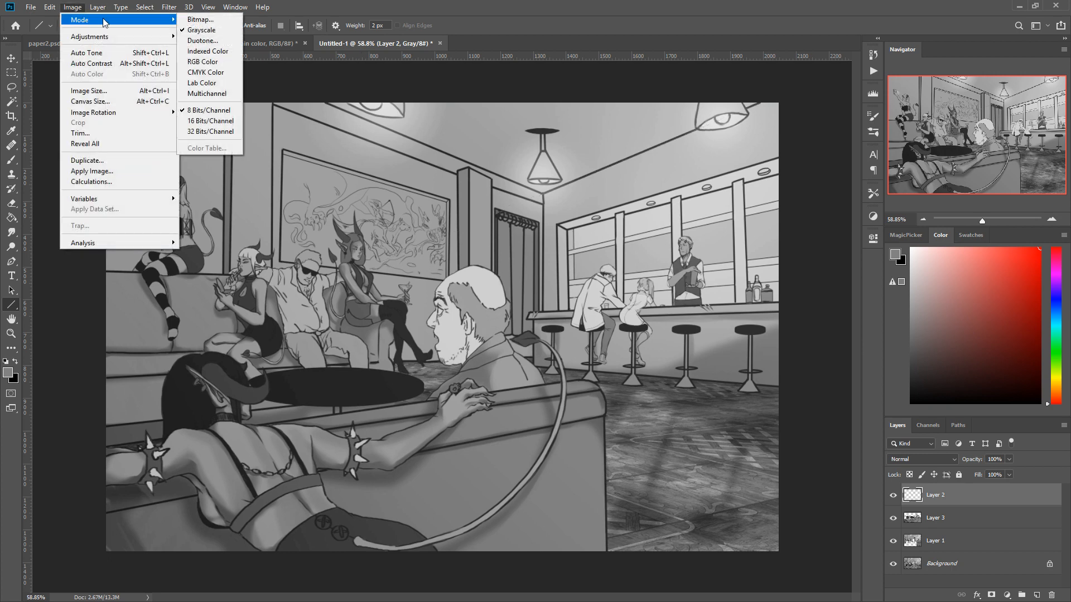
click(199, 63)
click(611, 227)
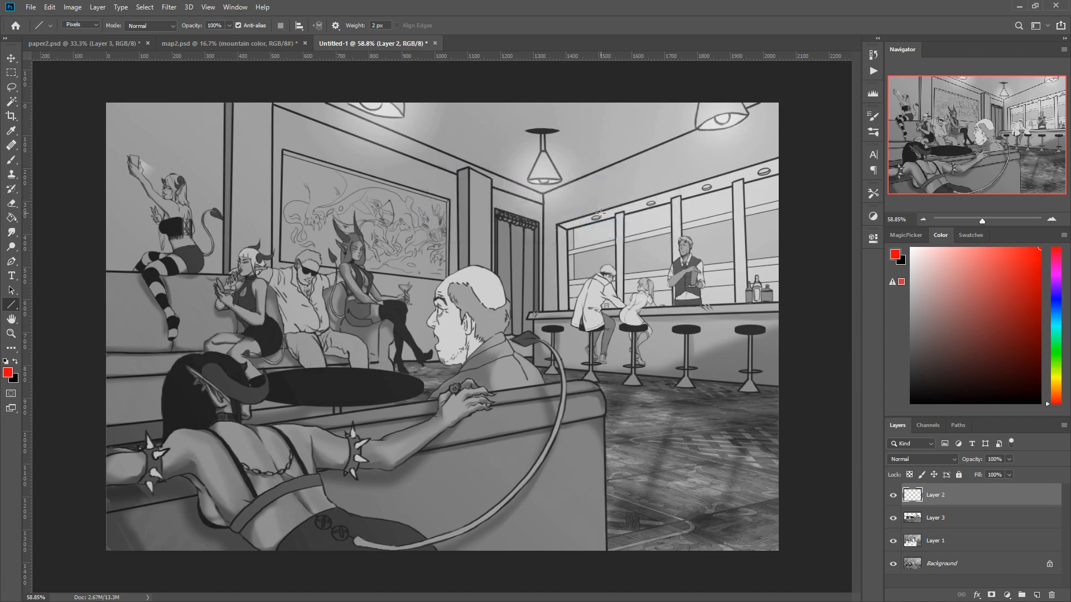
Step: Draw red perspective lines extending the bar wall's ceiling edge, upper trim, counter edges and base across the picture to the opposite side
drag(762, 102, 114, 375)
mouse_move(775, 303)
mouse_down()
mouse_move(92, 340)
mouse_move(88, 329)
mouse_up()
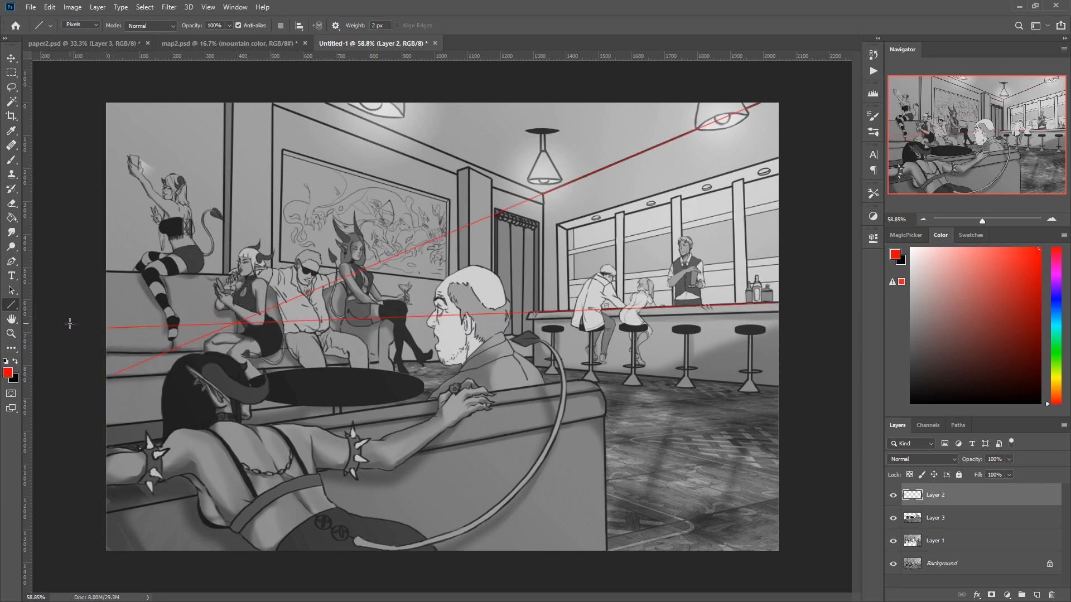
drag(775, 313, 107, 328)
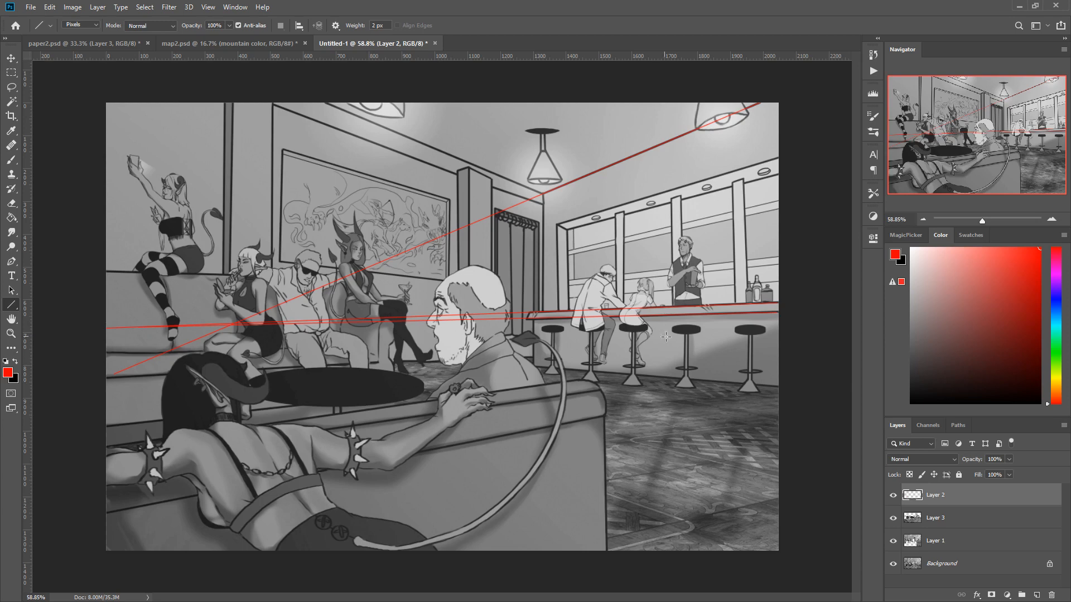
drag(779, 386, 114, 329)
drag(775, 159, 153, 341)
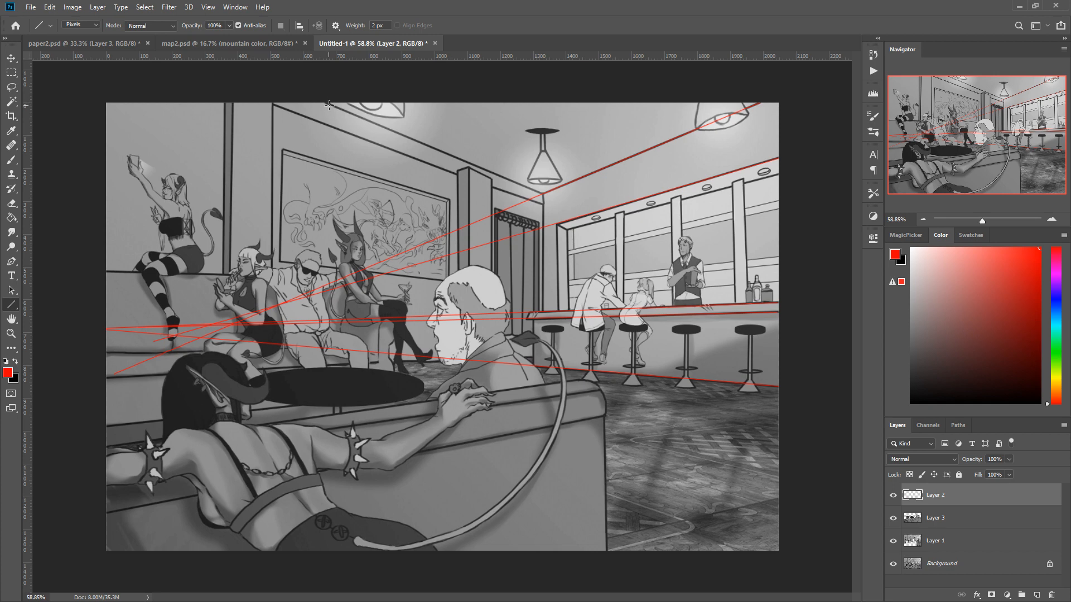
Step: Draw red perspective lines extending the painting wall's ceiling edge, trim, pillar, doorway, picture frame and seat back toward the bar
drag(332, 105, 825, 310)
drag(273, 106, 779, 292)
drag(467, 166, 810, 355)
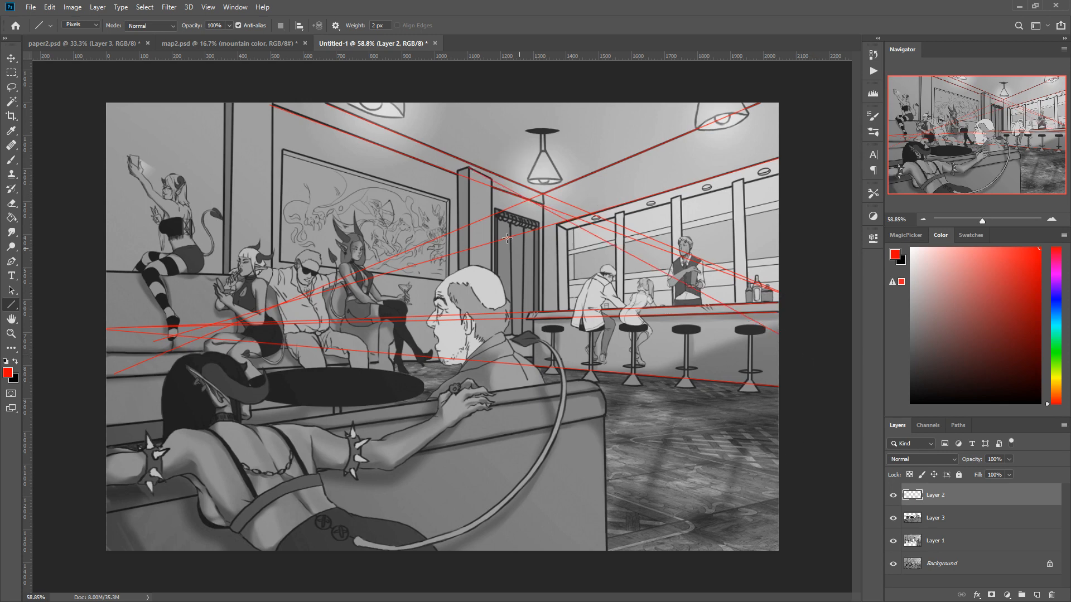
drag(496, 208, 781, 293)
drag(284, 152, 782, 302)
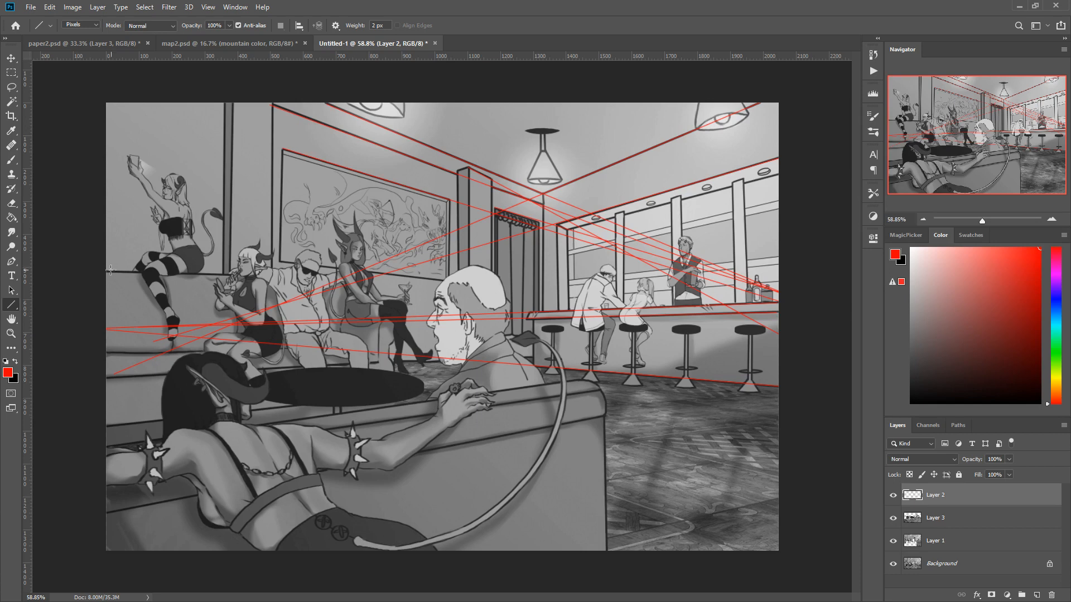
drag(120, 272, 772, 287)
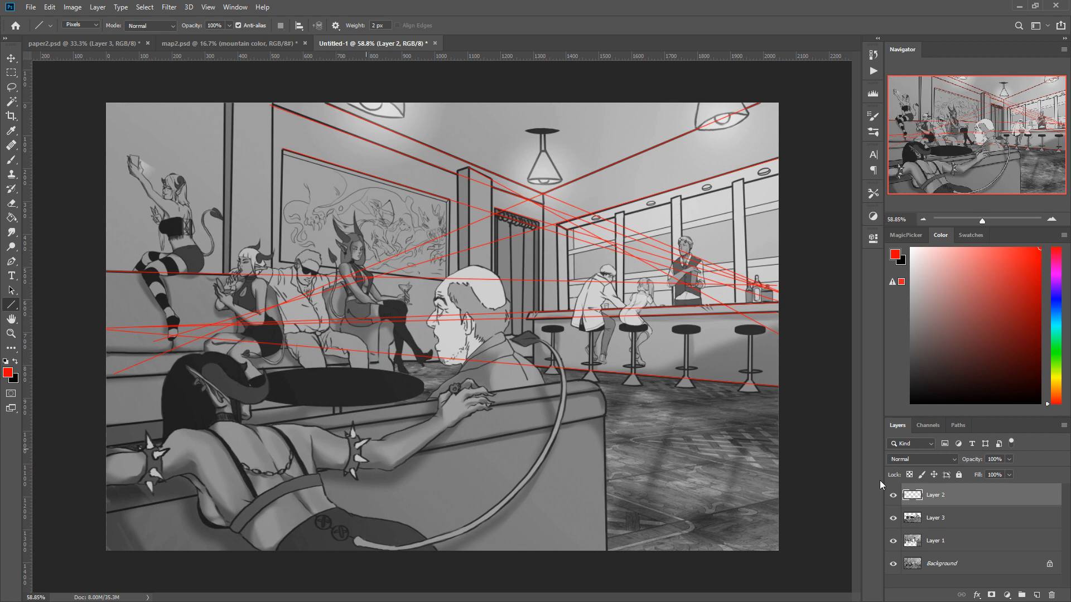
Step: Hide the perspective lines on Layer 2 and add a new empty layer above it
click(892, 495)
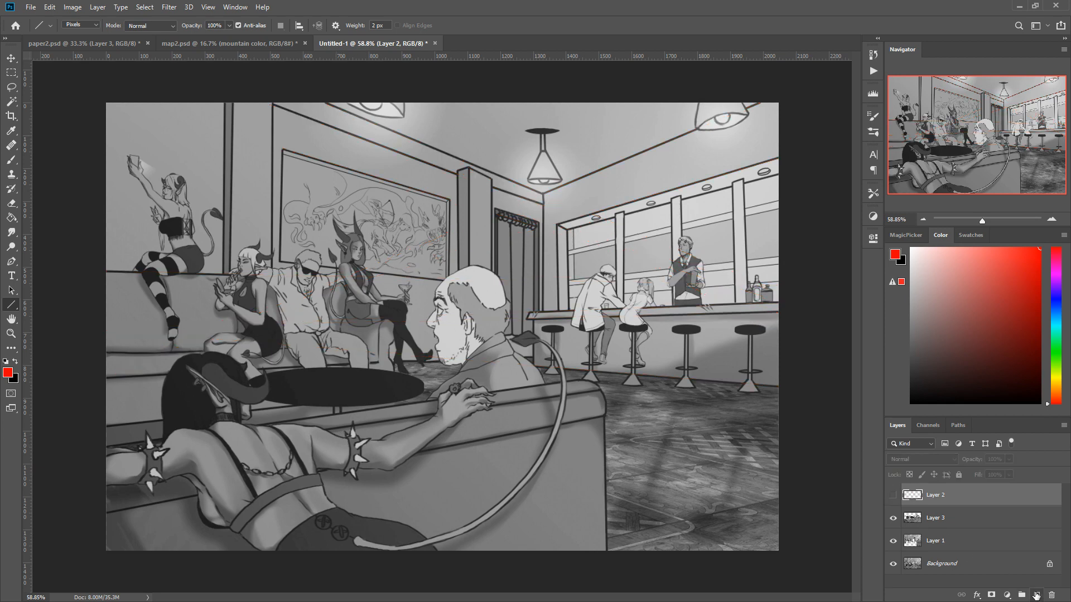
click(1036, 595)
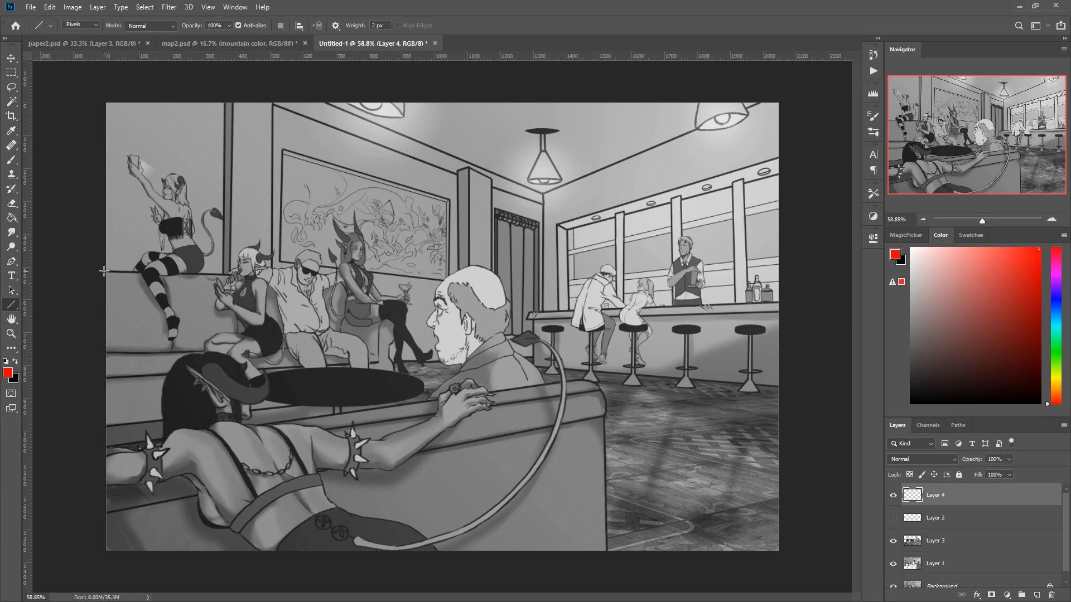
Step: Draw a red horizontal horizon line along the seat back, plus lines from its bar-side end through the ceiling, trim and bench edges
drag(104, 271, 832, 317)
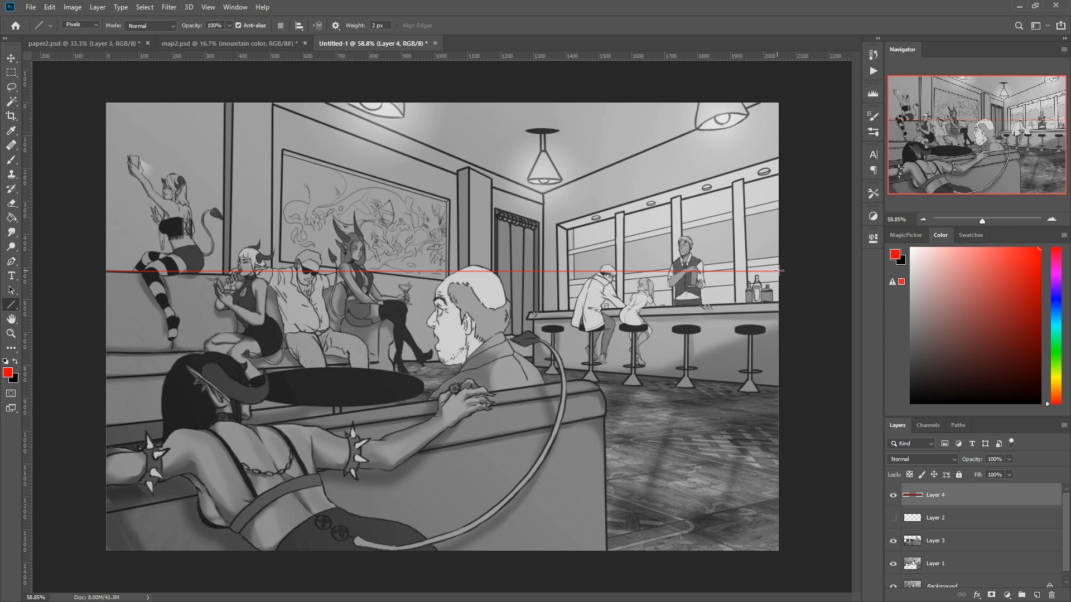
drag(779, 271, 297, 82)
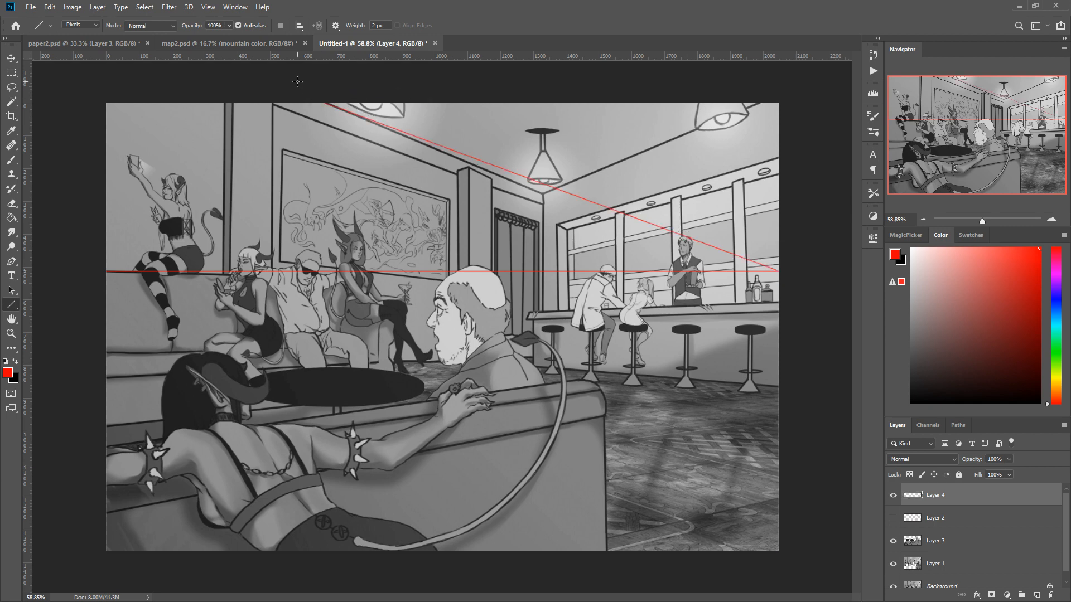
drag(778, 271, 223, 88)
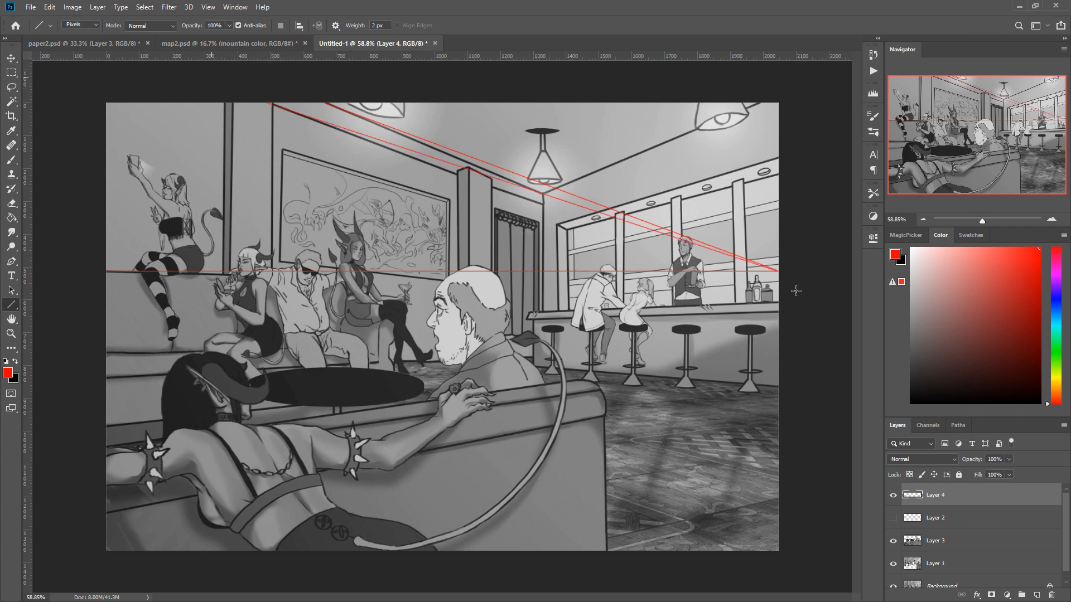
drag(776, 270, 78, 97)
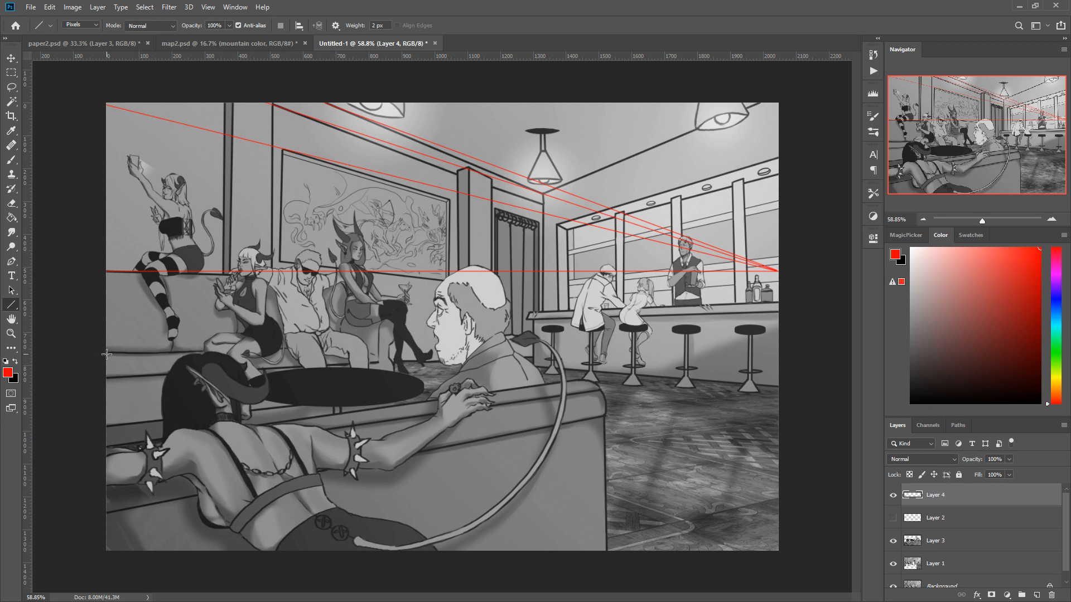
drag(106, 354, 779, 271)
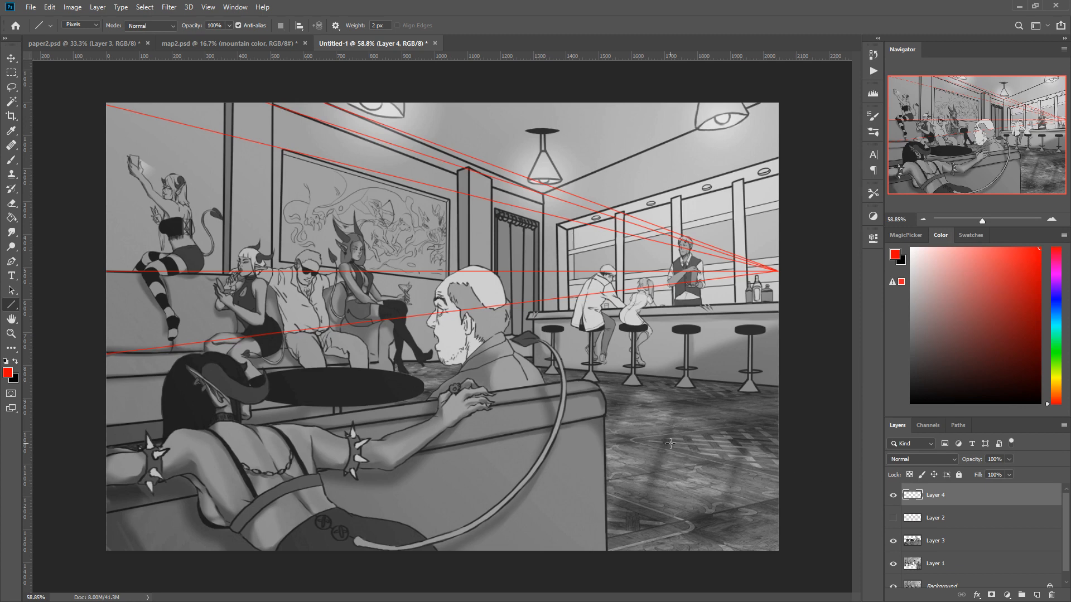
Step: Reset the colours to default, fill Layer 4 with white and draw a rectangular frame in black lines around the canvas centre
key(d)
key(alt+BackSpace)
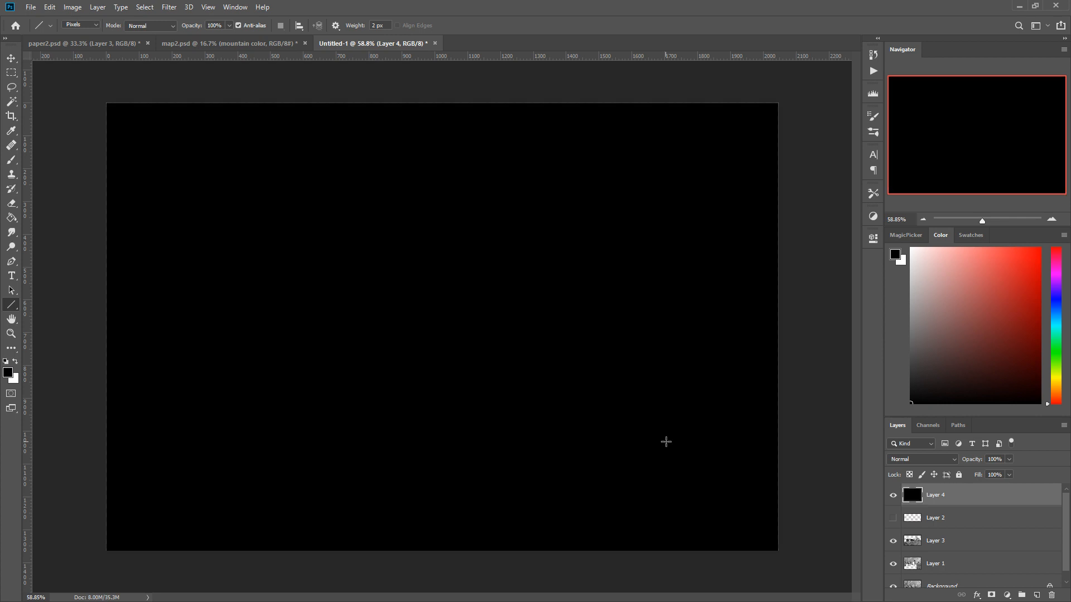
key(ctrl+BackSpace)
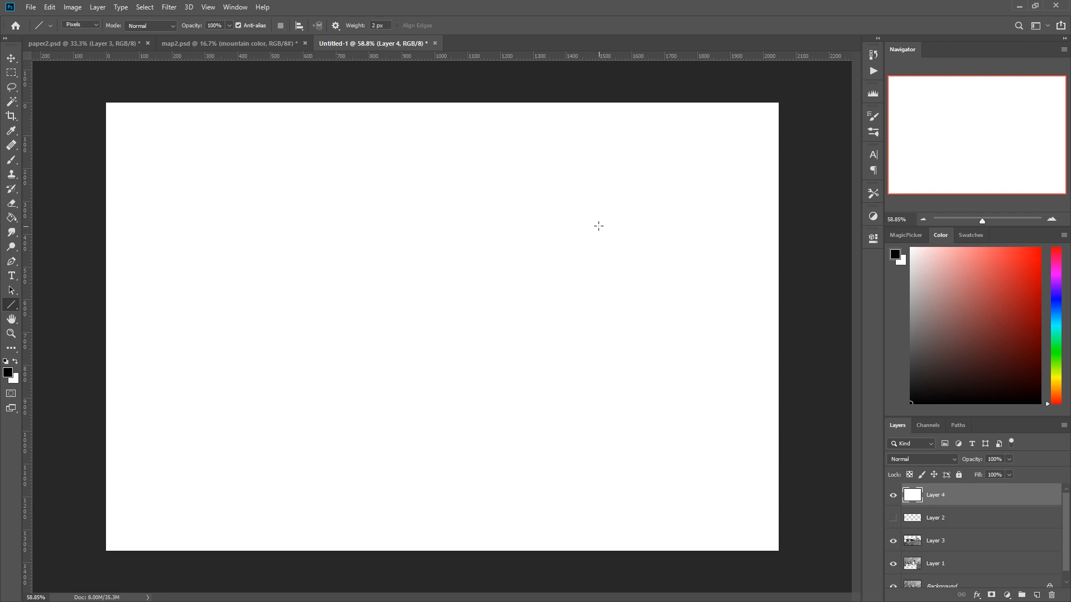
mouse_move(596, 223)
mouse_down()
mouse_move(239, 208)
mouse_move(266, 223)
mouse_move(267, 458)
mouse_move(625, 483)
mouse_move(599, 229)
mouse_move(598, 466)
mouse_up()
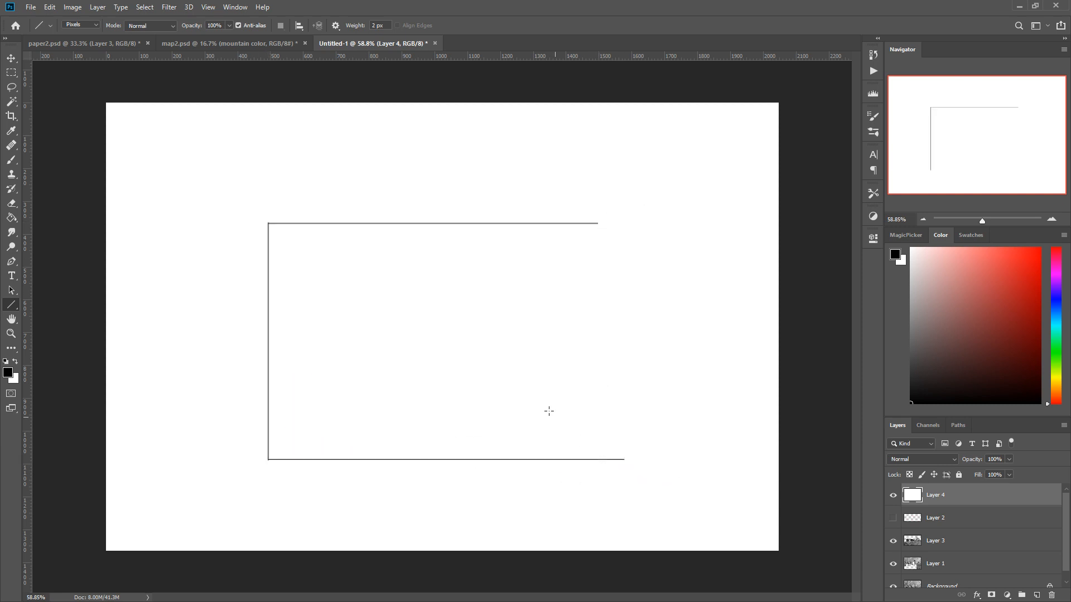
Step: Draw a small two-point perspective box low in the frame, with three vertical edges and edges converging to points inside the frame
drag(442, 367, 443, 428)
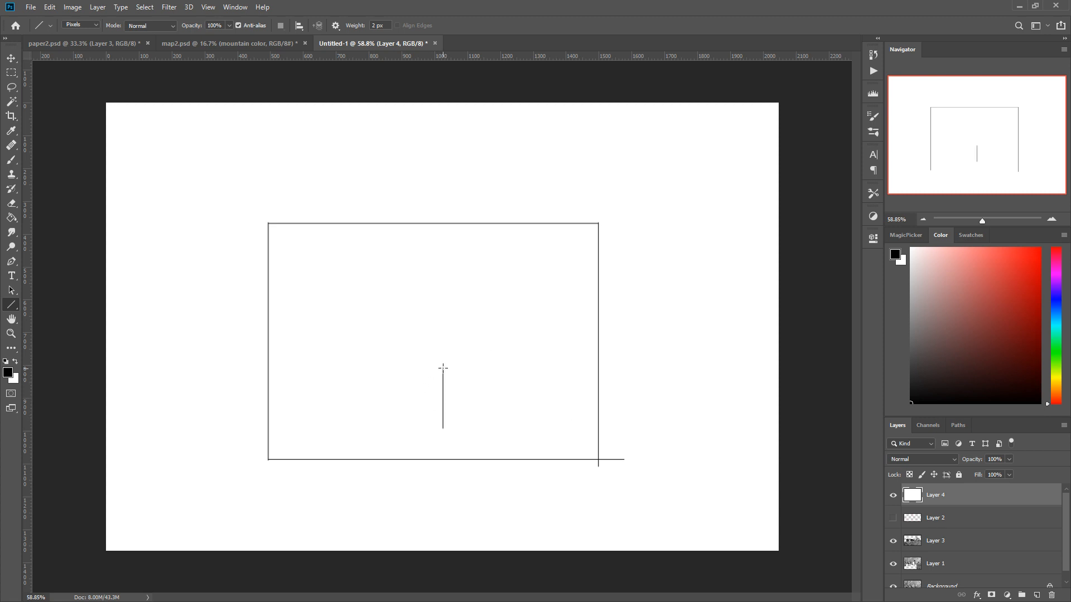
mouse_move(443, 367)
mouse_down()
mouse_move(576, 423)
mouse_move(443, 429)
mouse_move(411, 370)
mouse_move(282, 413)
mouse_move(442, 429)
mouse_up()
drag(400, 381, 401, 427)
drag(479, 382, 479, 427)
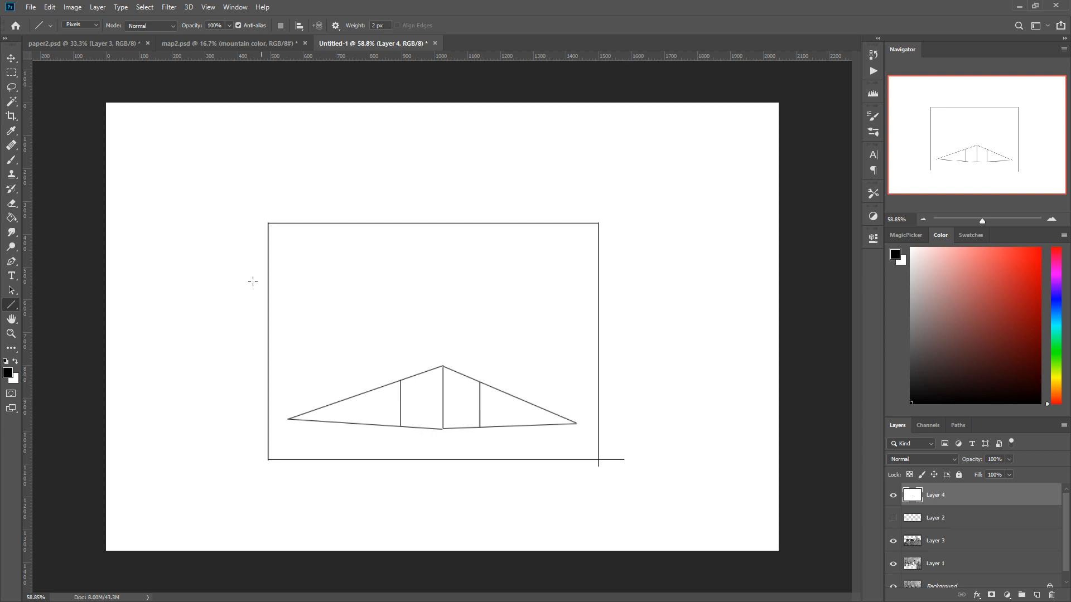
Step: Draw a horizon line extending past both frame sides and a second perspective box with three vertical edges converging to its ends
mouse_move(144, 285)
mouse_down()
mouse_move(759, 285)
mouse_move(429, 244)
mouse_move(430, 312)
mouse_move(760, 285)
mouse_up()
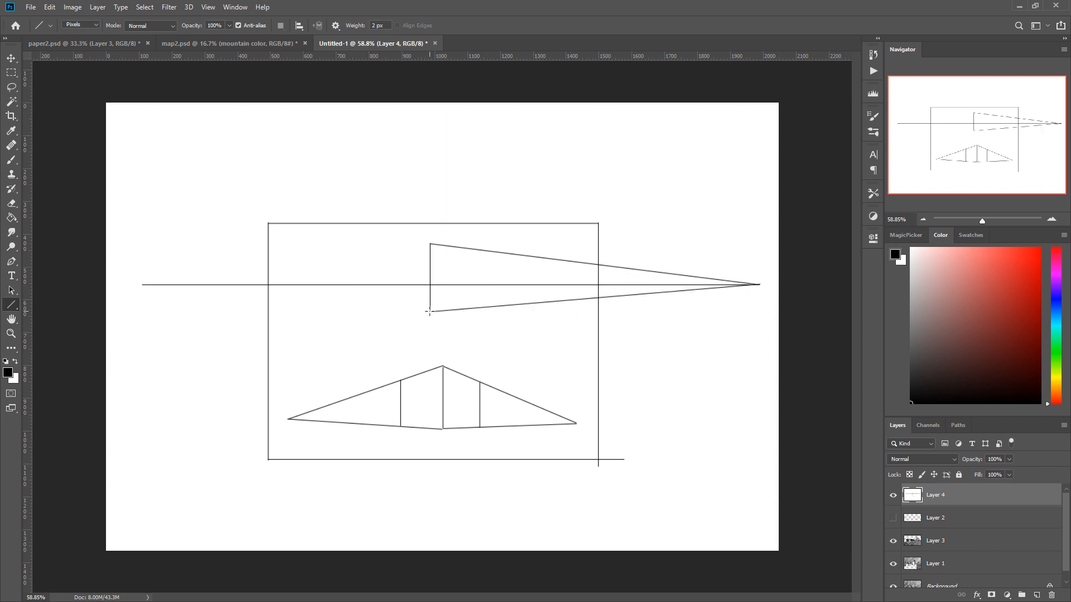
drag(429, 311, 388, 308)
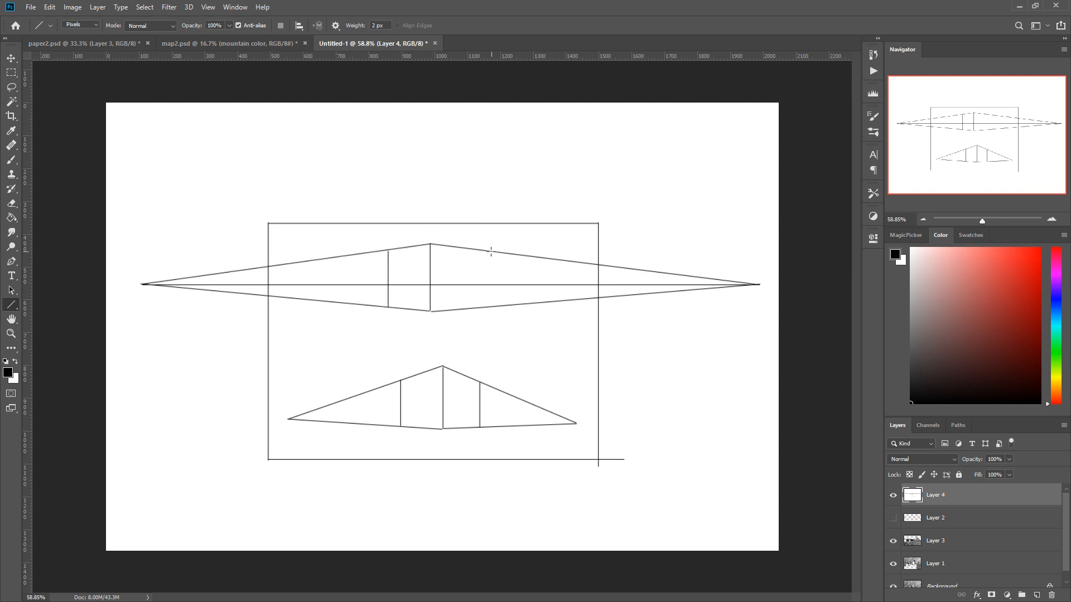
drag(486, 250, 486, 308)
Step: Hide the white diagram on Layer 4, add a new layer directly above Layer 2 and show Layer 2 again
click(892, 494)
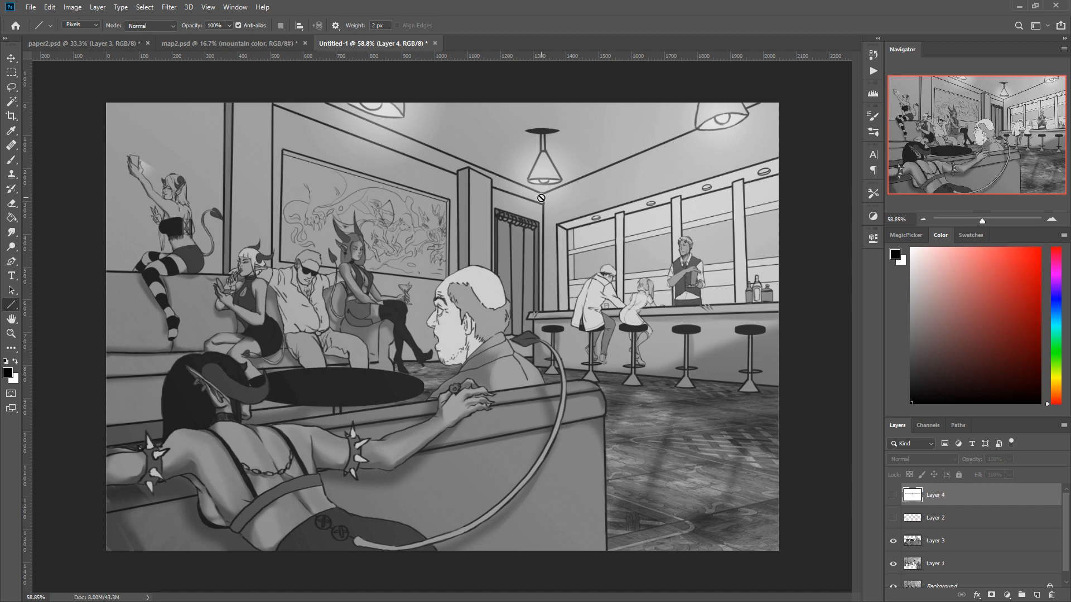
right_click(557, 291)
click(553, 240)
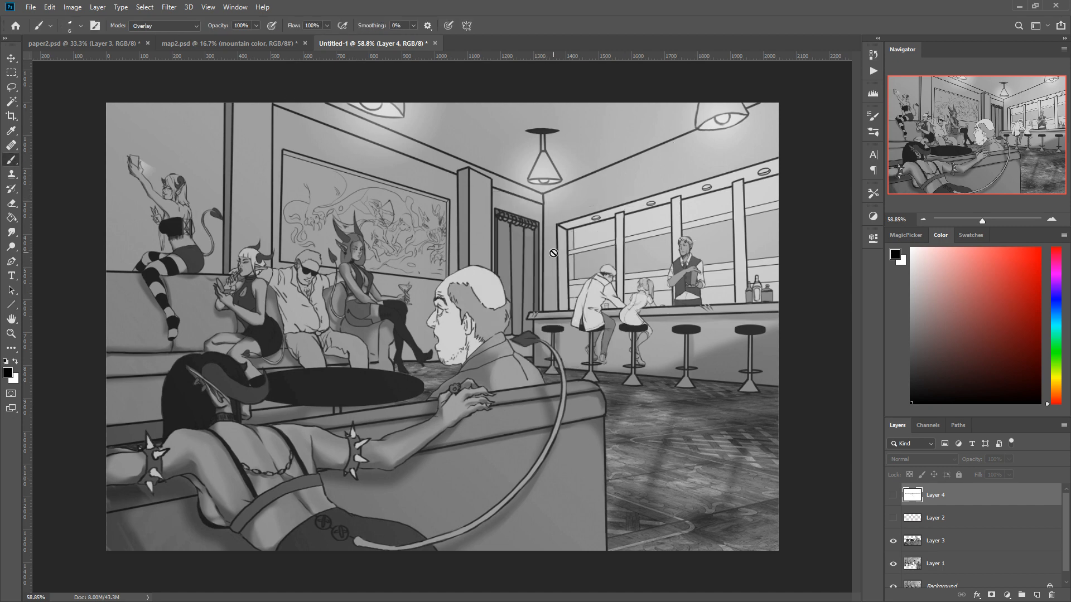
click(910, 519)
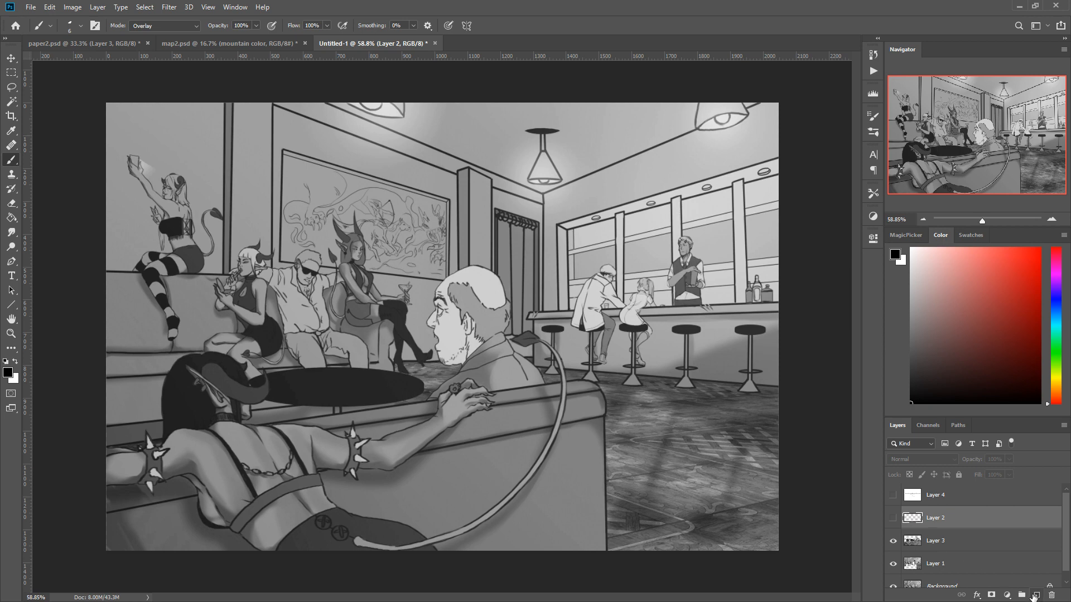
click(1034, 595)
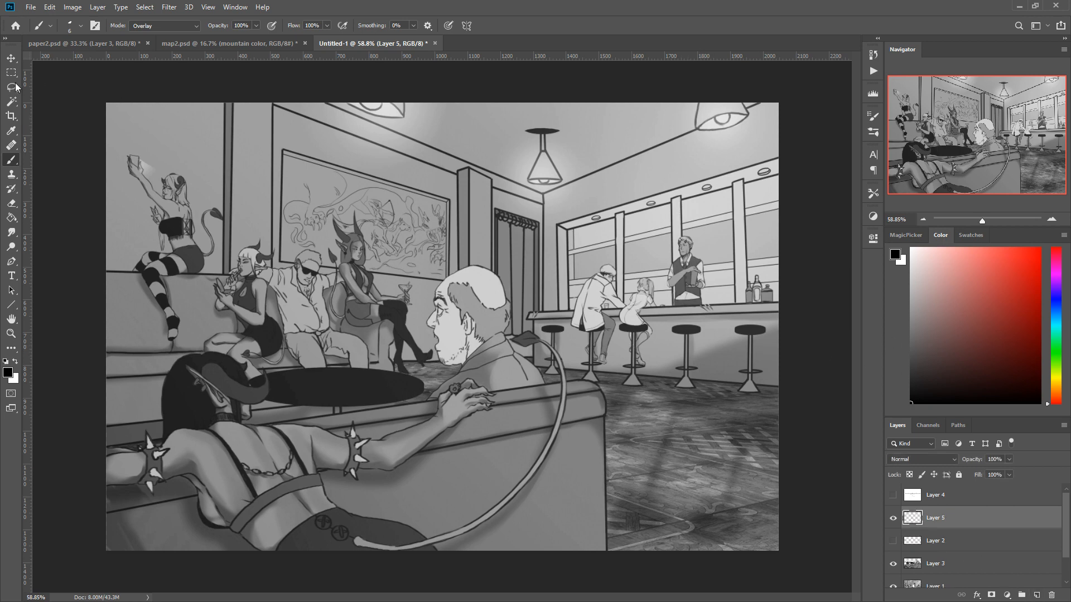
click(892, 540)
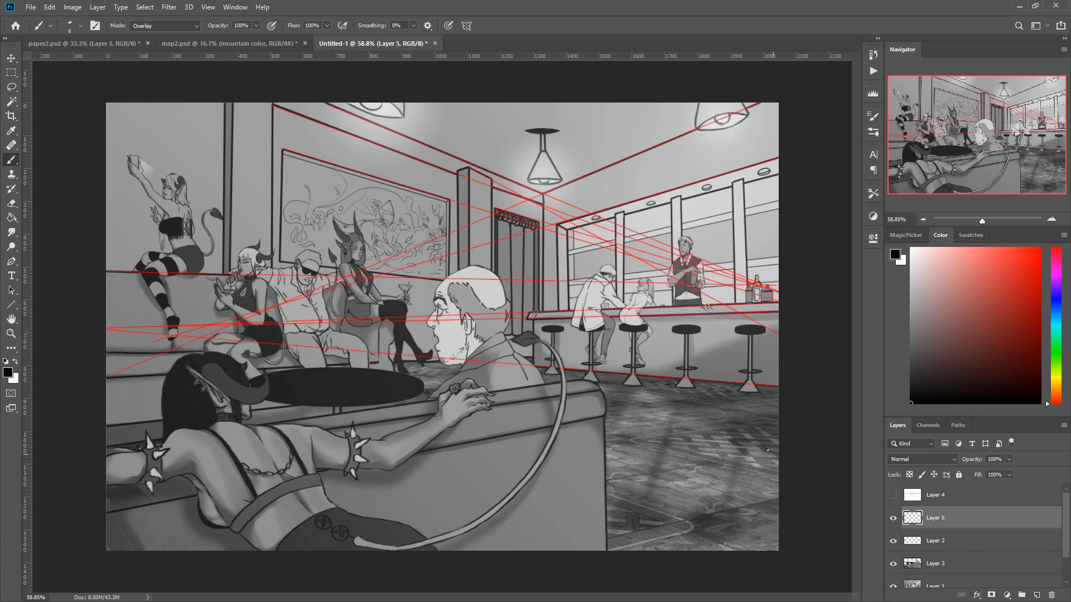
Step: Select an ellipse around the centre hanging lamp's lower rim and apply a 6 px red inside stroke at 100% opacity on Layer 5
click(1039, 248)
click(13, 74)
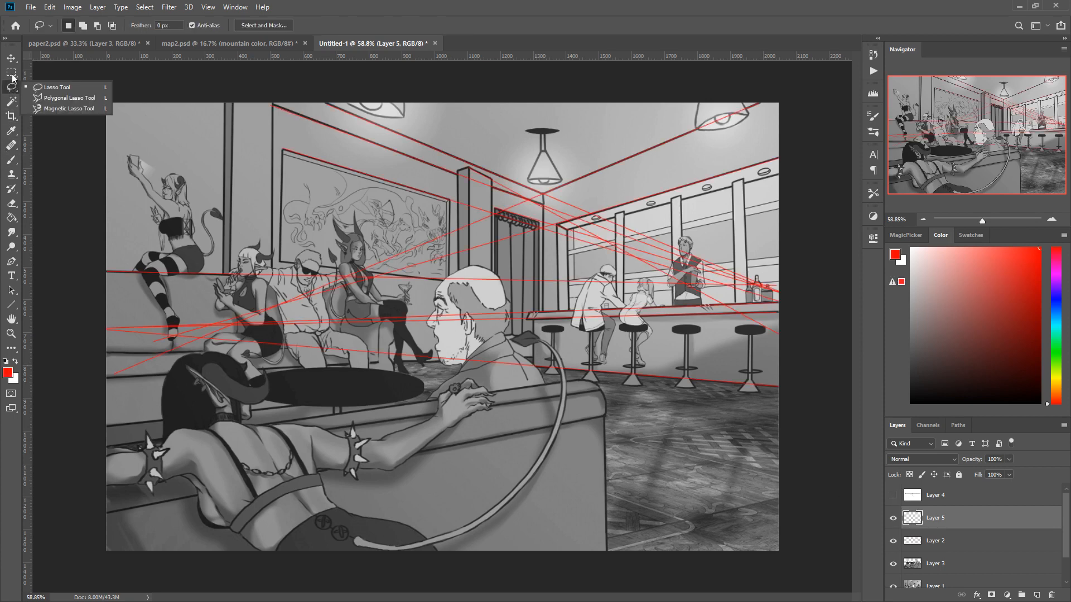
click(36, 83)
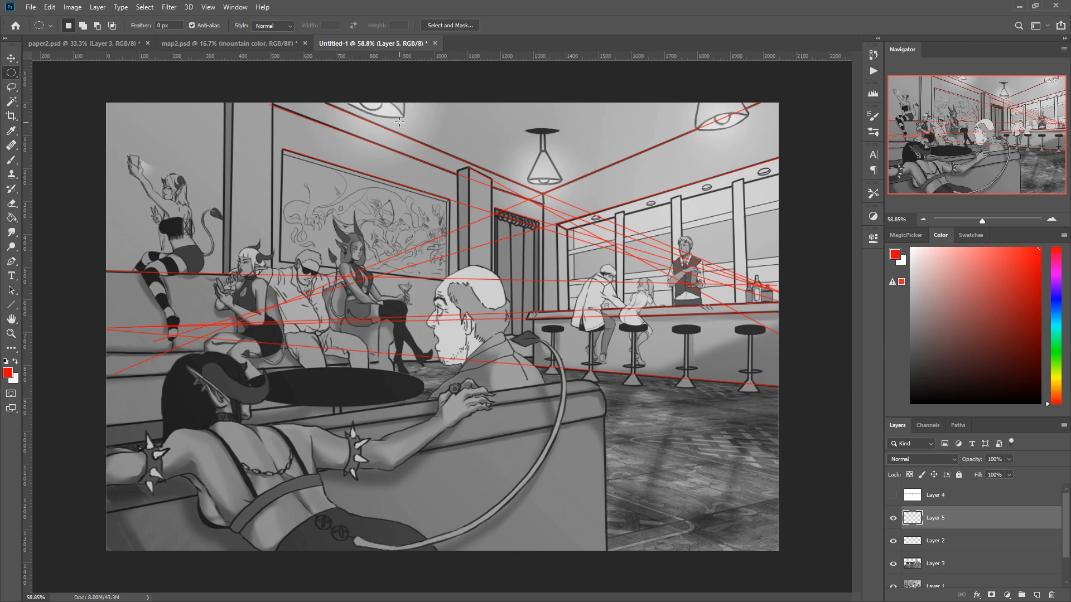
drag(528, 179, 562, 184)
right_click(542, 180)
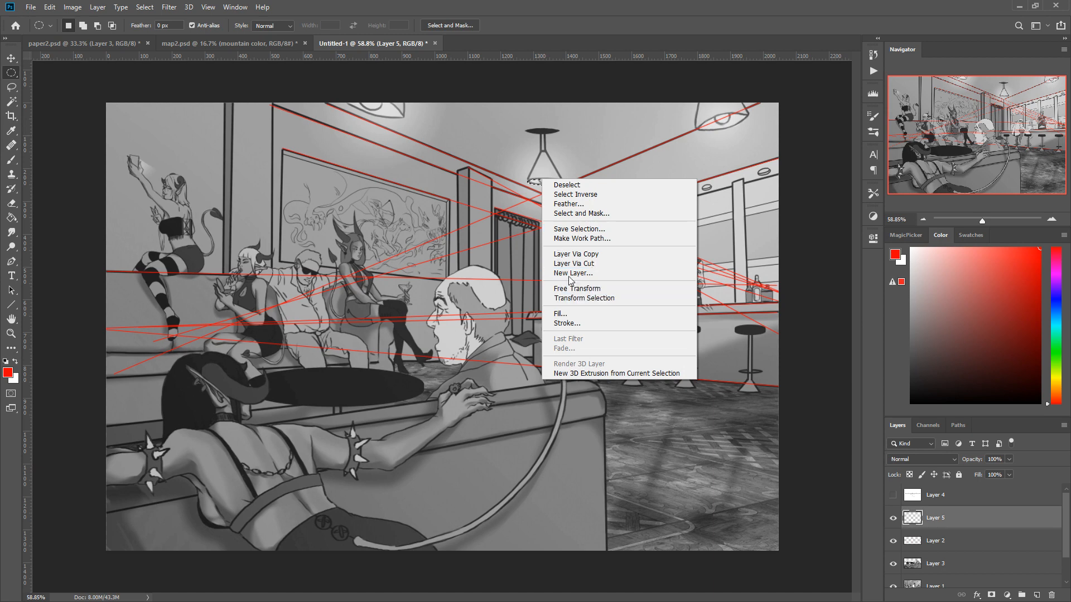
click(566, 323)
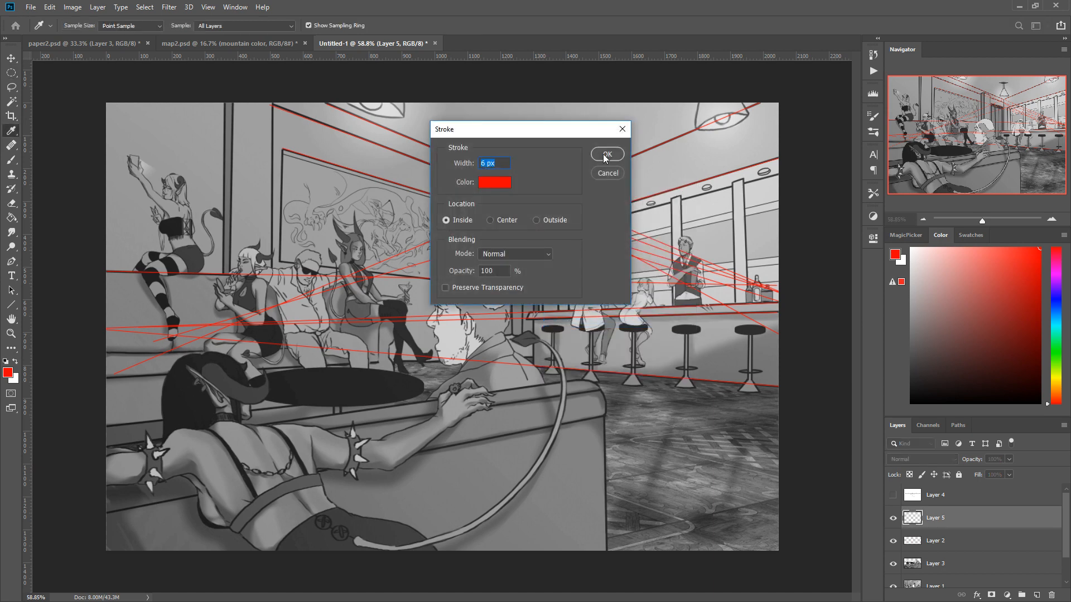
click(604, 154)
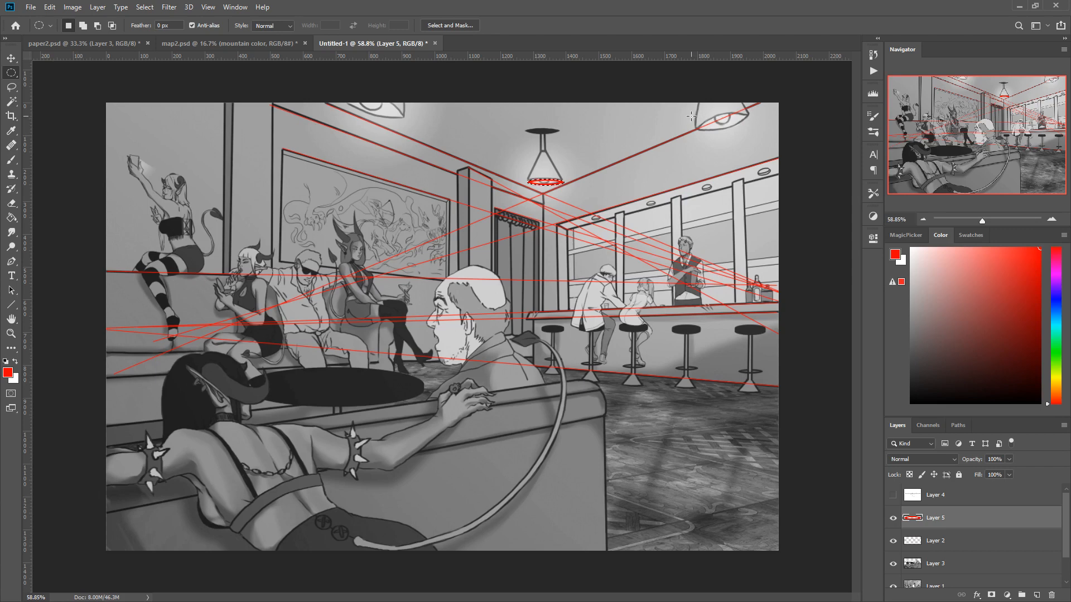
Step: Select an ellipse around the right-hand ceiling lamp's lower rim and apply a red stroke to it on Layer 5
drag(690, 115, 750, 129)
right_click(715, 130)
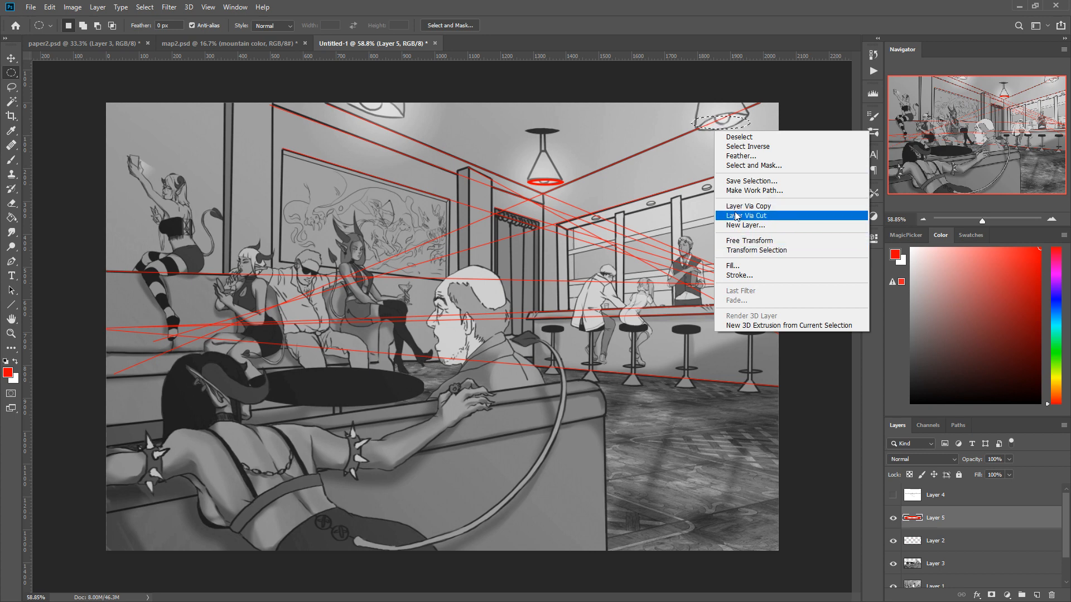
click(739, 276)
click(607, 147)
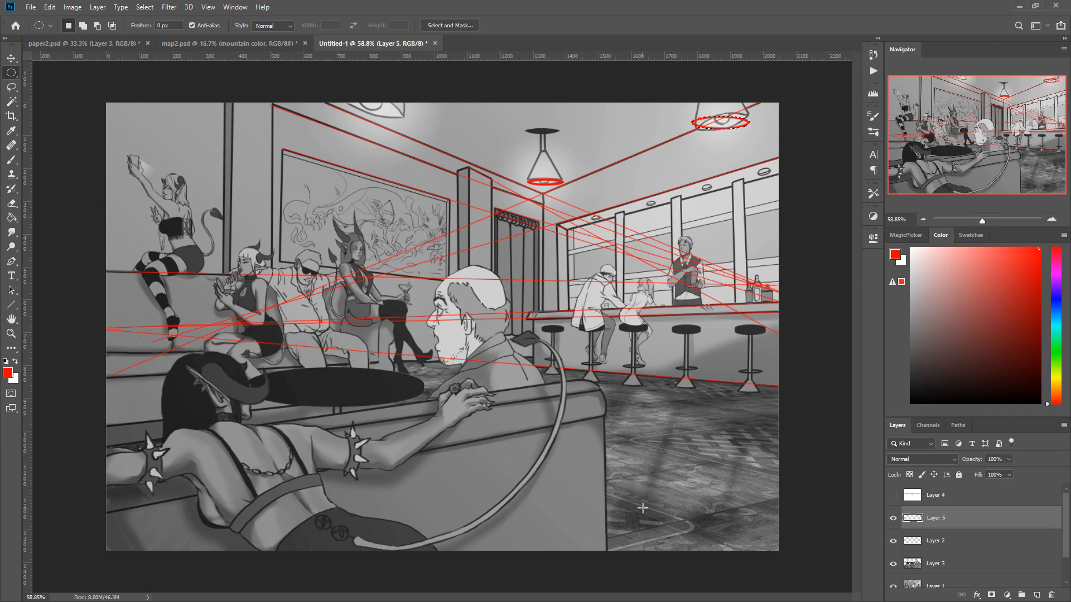
Step: Hide the red guides on Layer 5 and Layer 2, and add a new empty layer above Layer 5
click(892, 518)
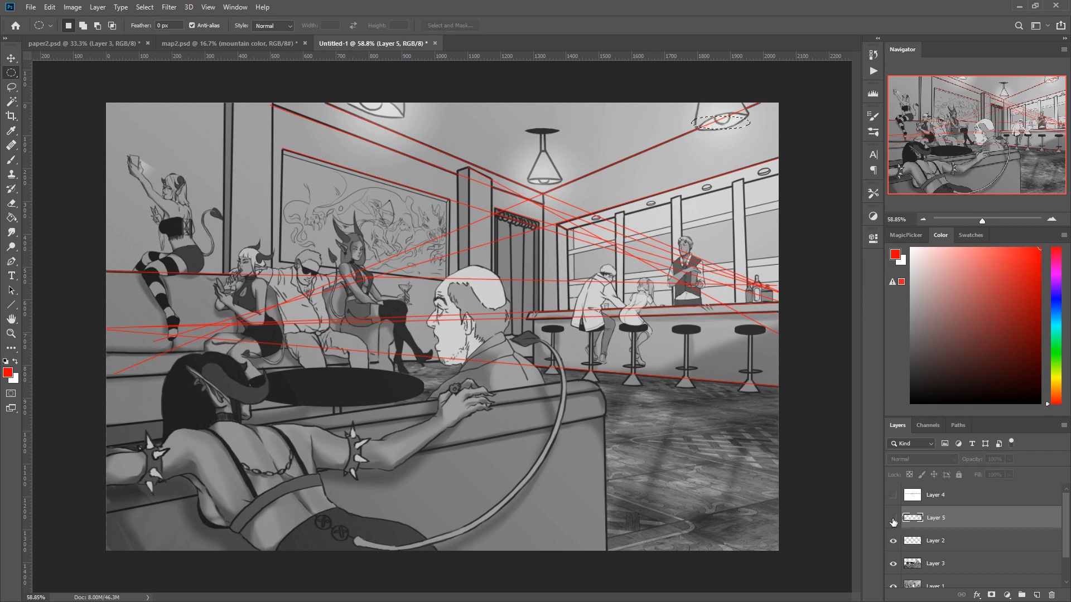
click(893, 518)
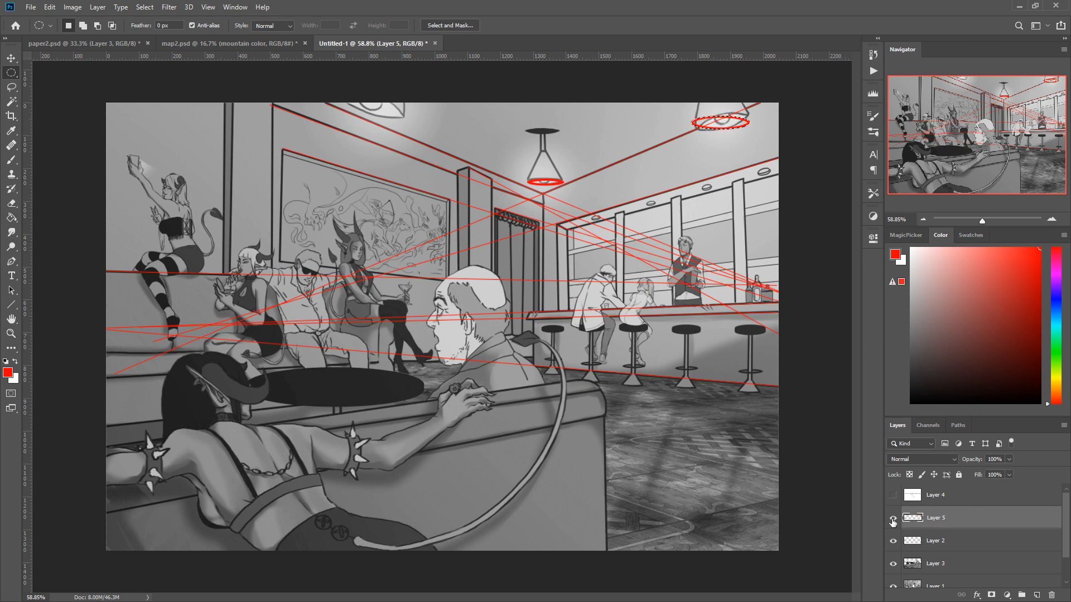
drag(892, 518, 892, 541)
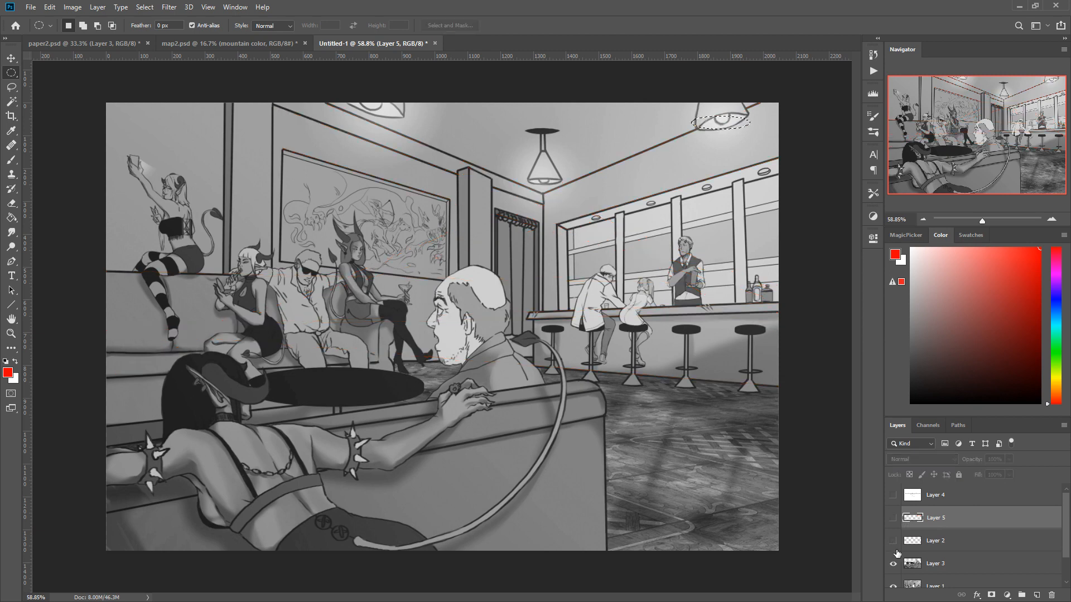
click(1036, 595)
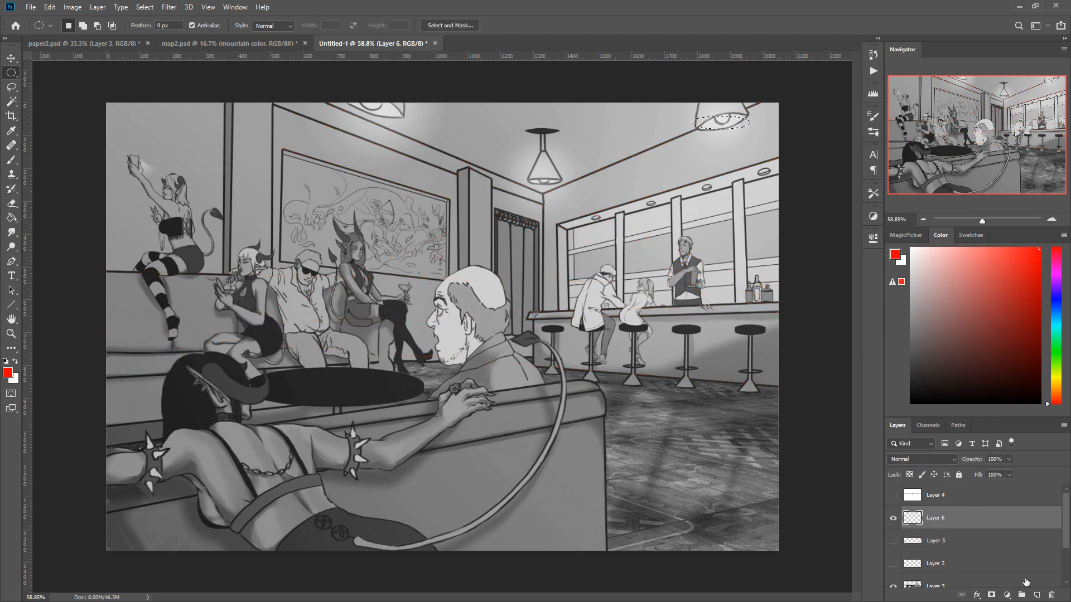
Step: Switch to the Brush tool and set the foreground colour to black
right_click(519, 417)
click(510, 360)
drag(925, 392, 893, 415)
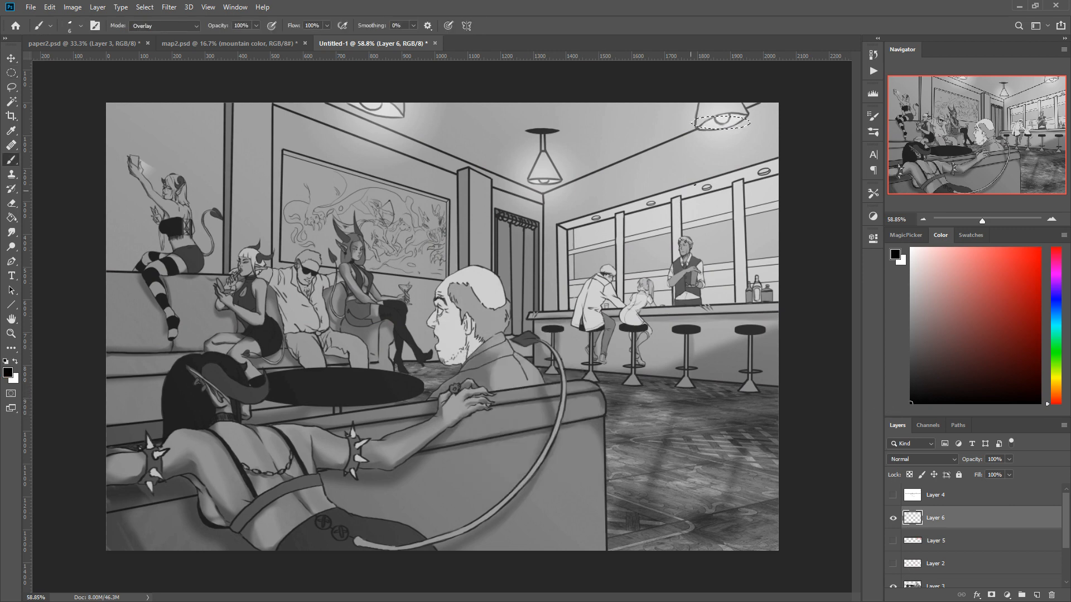
Step: Clear the lamp ellipse selection and make Layer 3, which holds the foreground figures and couch, active
right_click(611, 262)
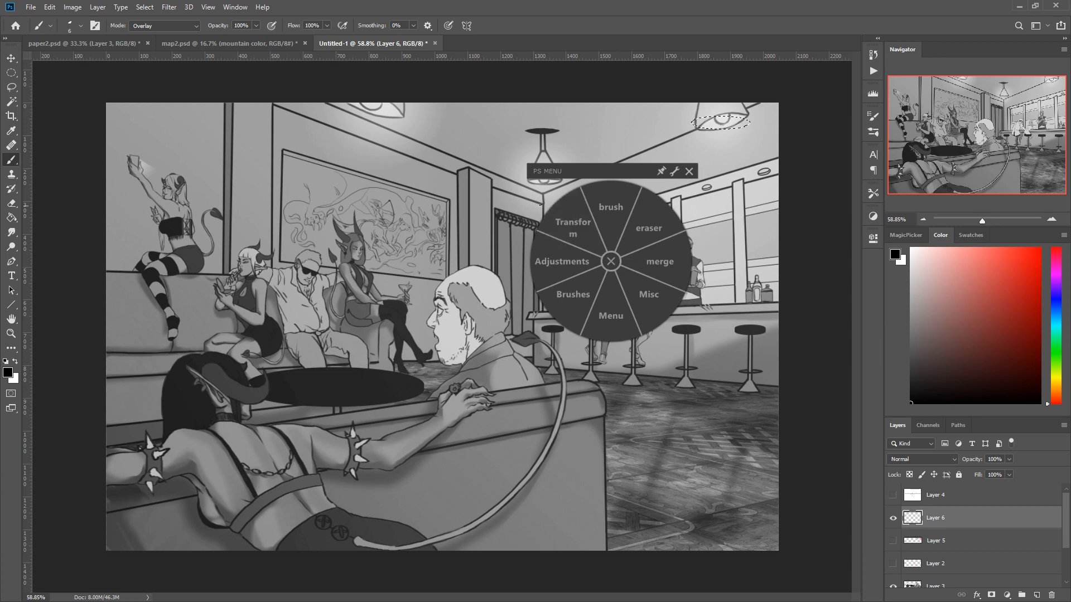
click(539, 205)
click(497, 175)
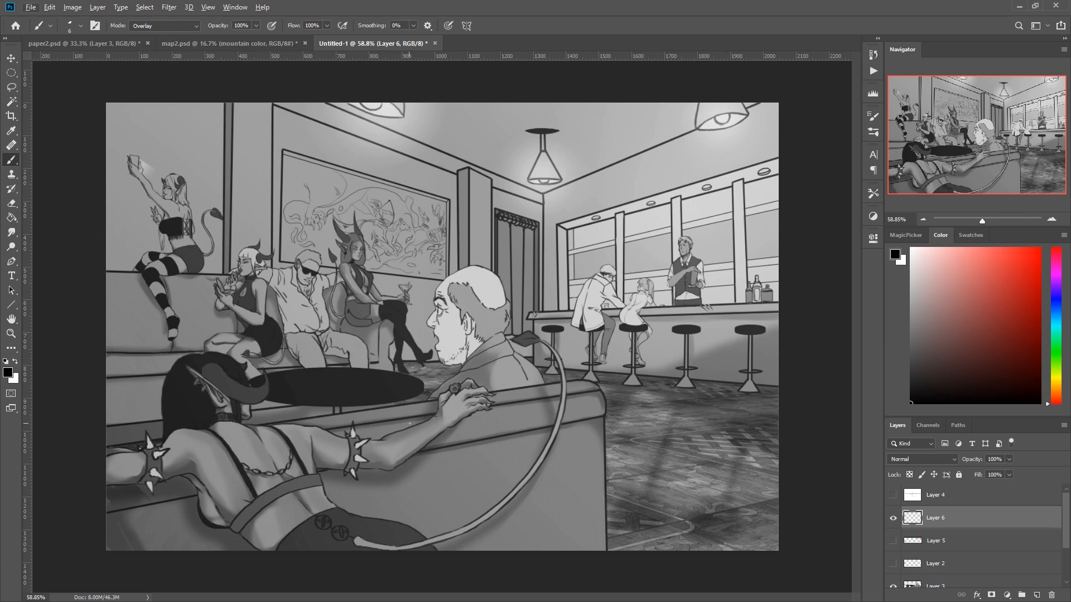
ctrl+click(450, 456)
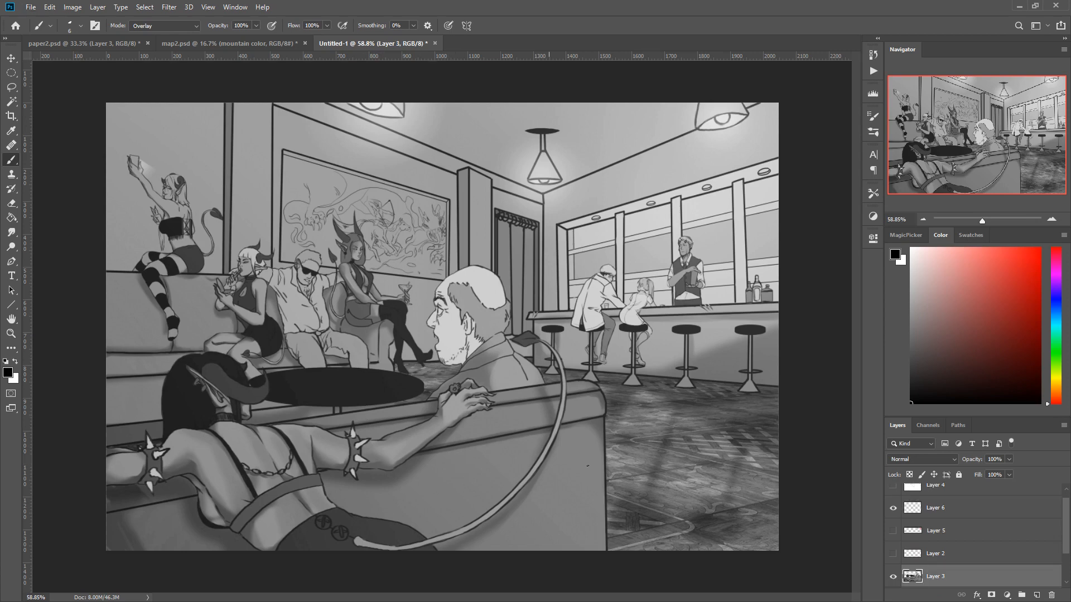
right_click(629, 404)
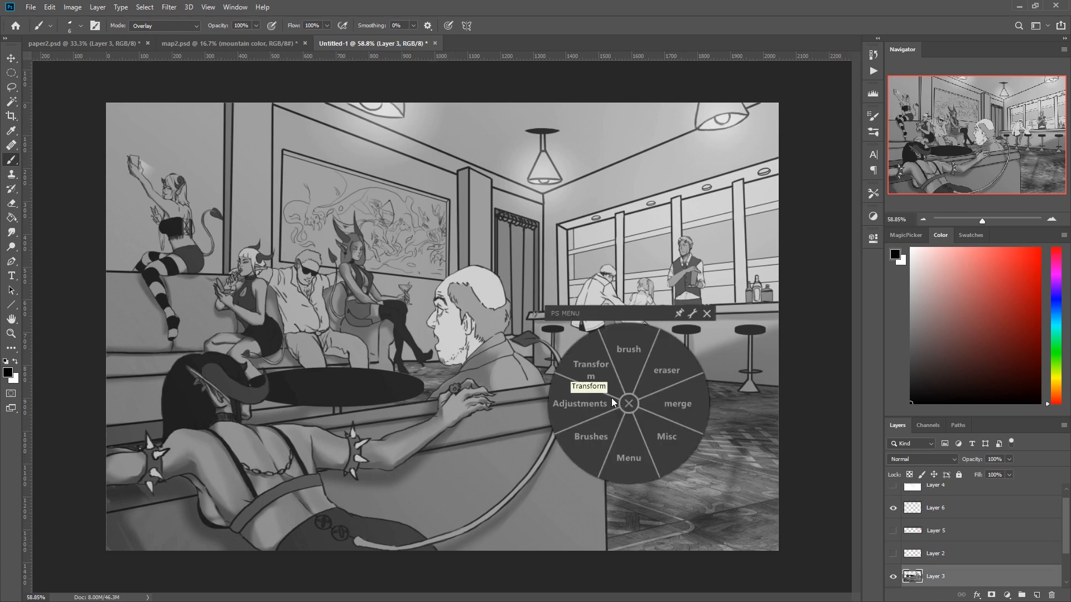
click(549, 394)
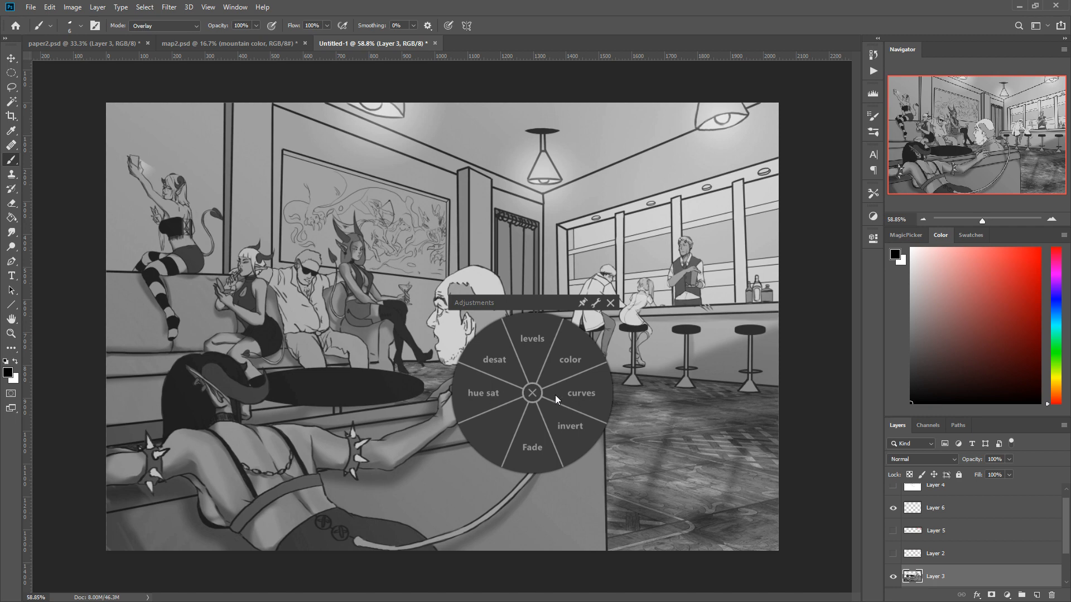
click(532, 340)
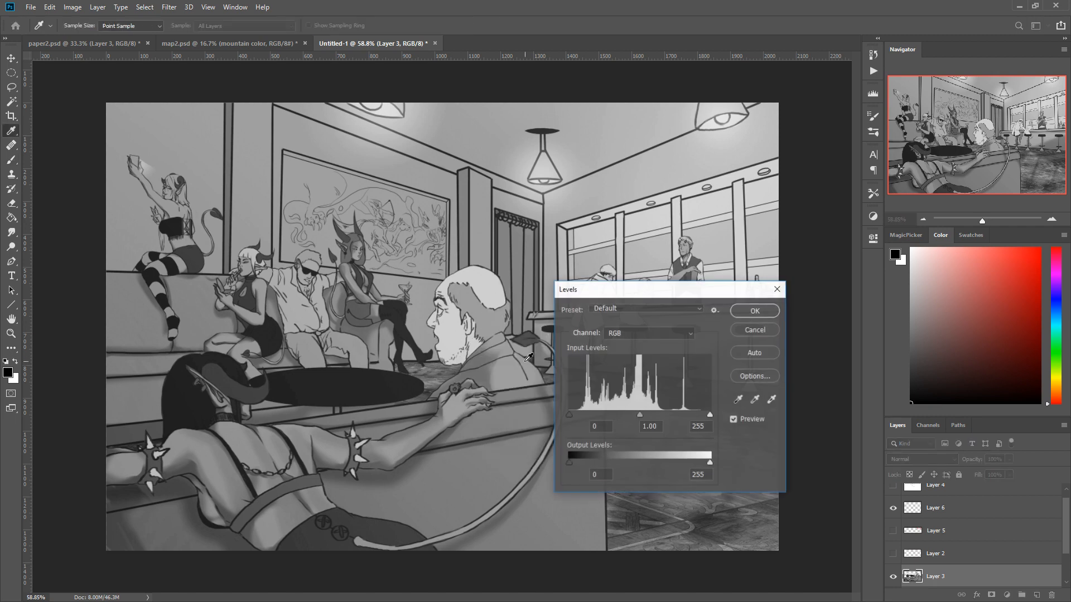
drag(710, 417, 688, 416)
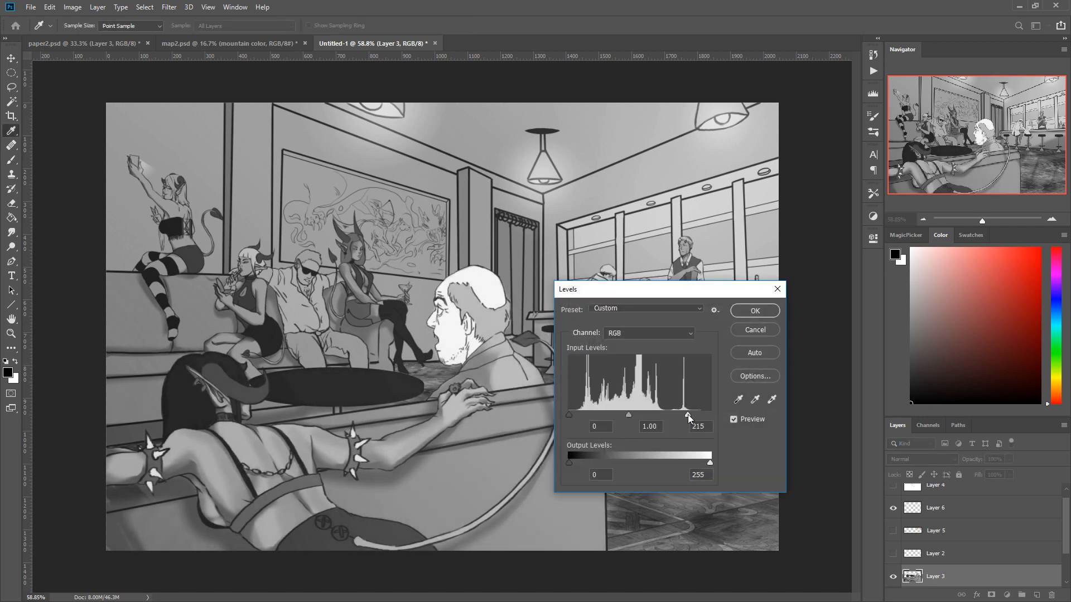
drag(568, 415, 654, 418)
click(755, 329)
Step: Darken the foreground figures and couch on Layer 3 with a Hue/Saturation adjustment, setting Lightness to -41
right_click(596, 419)
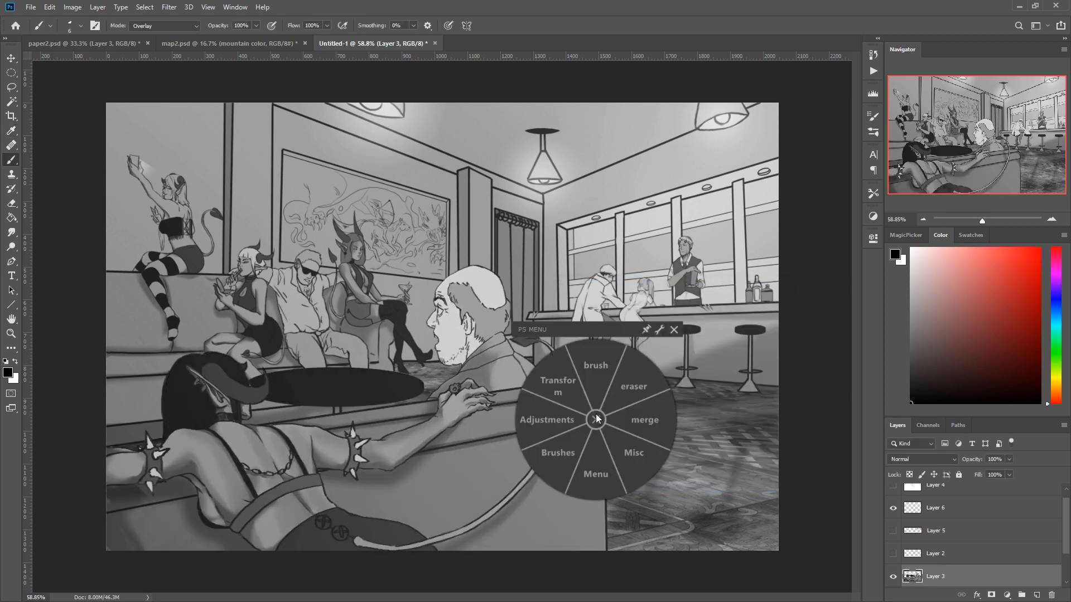
click(541, 415)
click(388, 394)
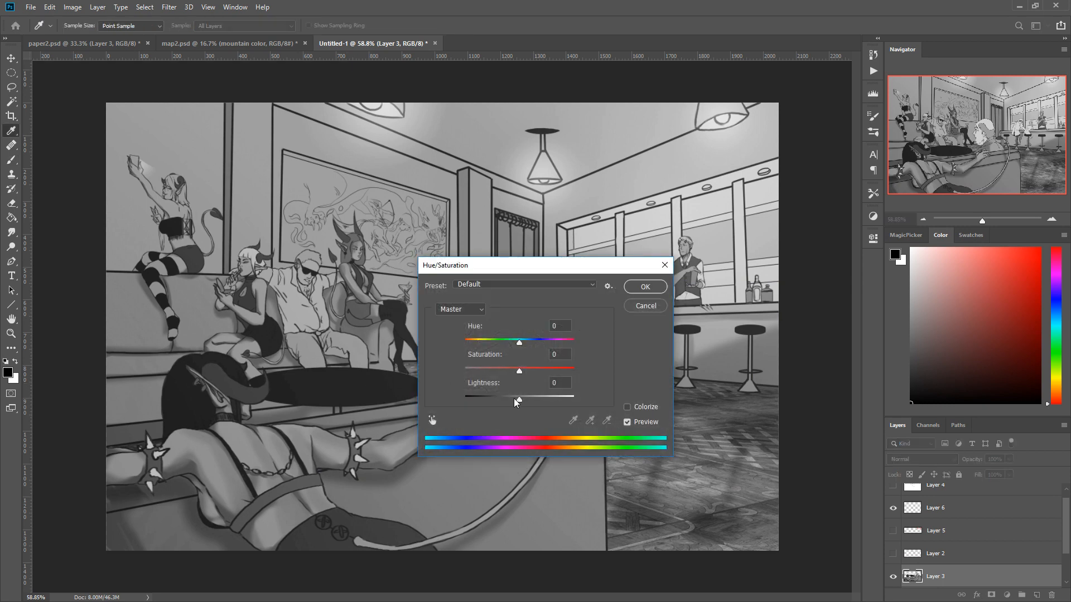
drag(516, 402, 497, 401)
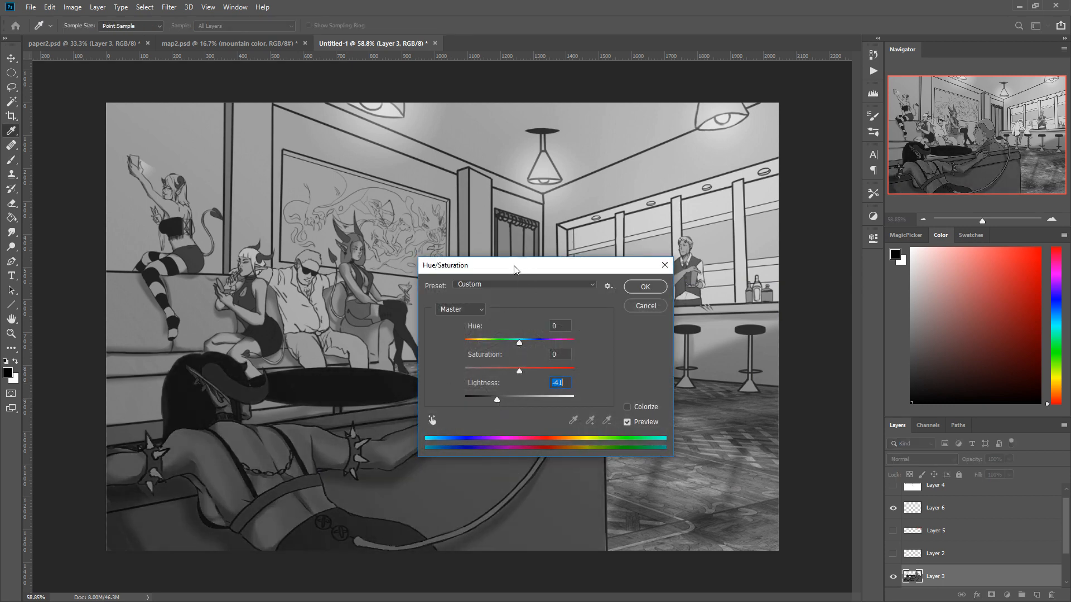
drag(514, 270, 594, 318)
key(Return)
key(b)
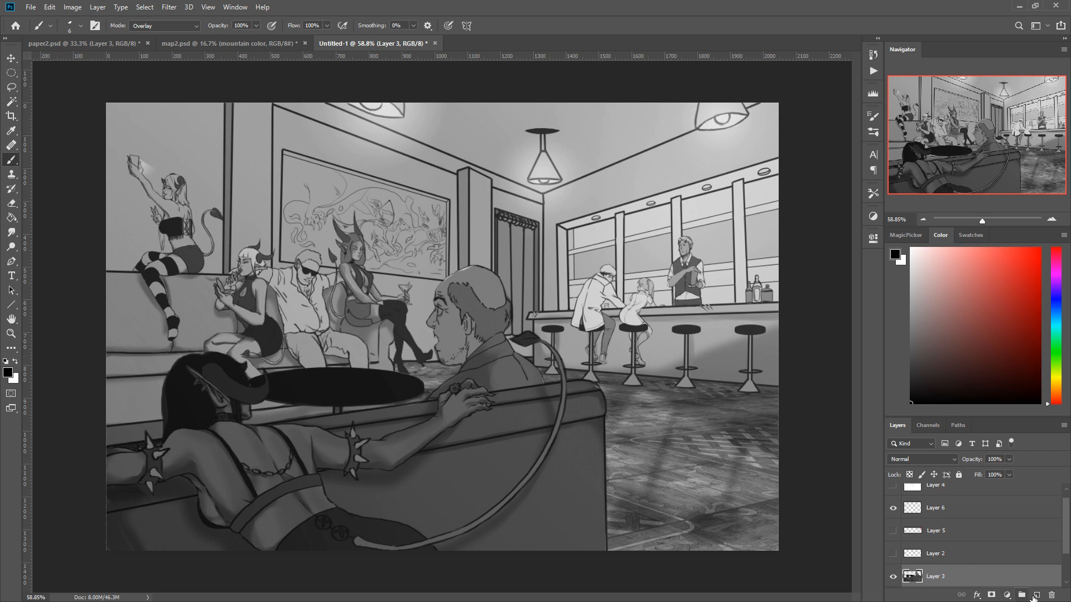
Step: Add a new layer above Layer 3 and make a polygonal light-cone selection from the left ceiling lamp down past the canvas's lower edge
click(1036, 595)
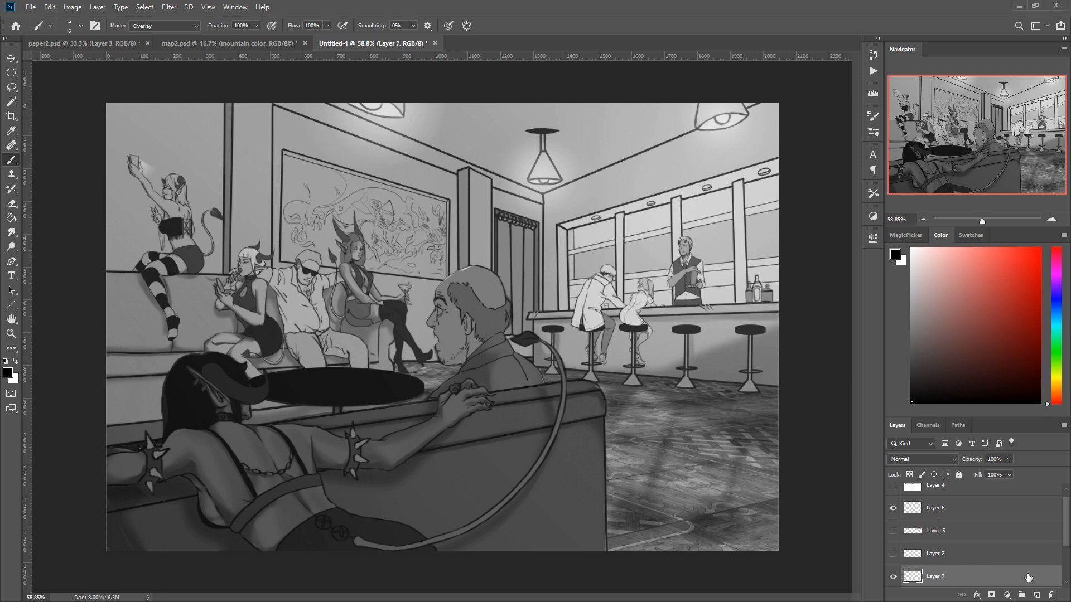
click(11, 74)
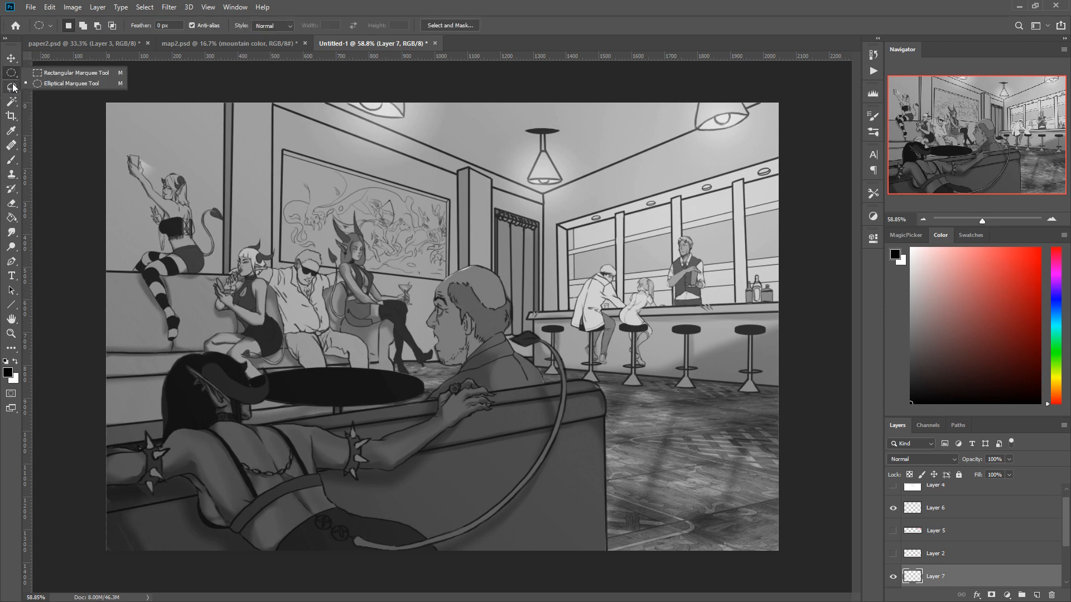
click(11, 86)
click(35, 95)
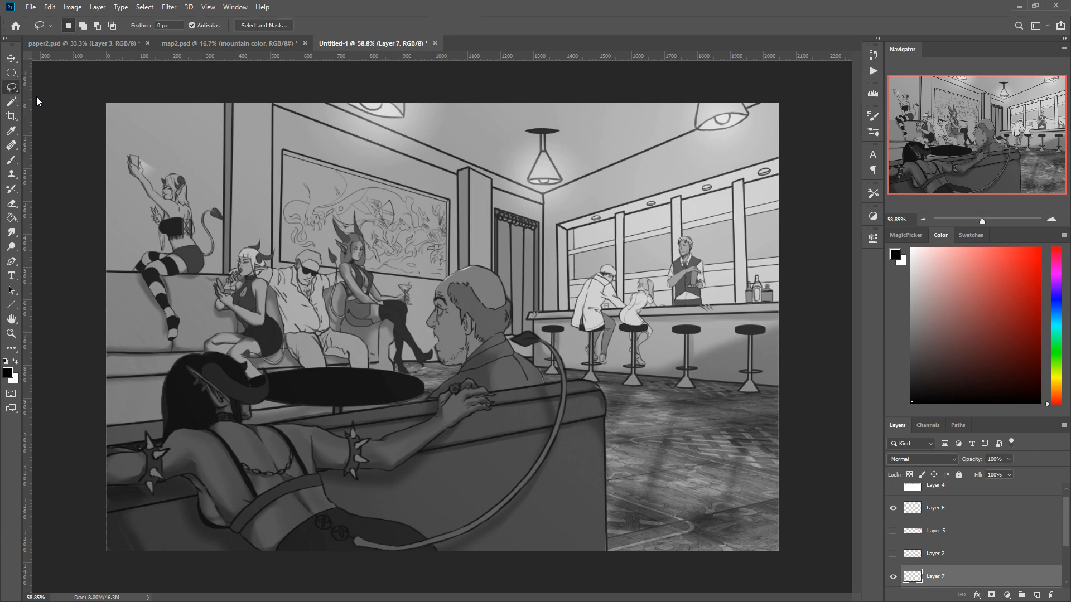
click(403, 104)
click(541, 556)
click(128, 560)
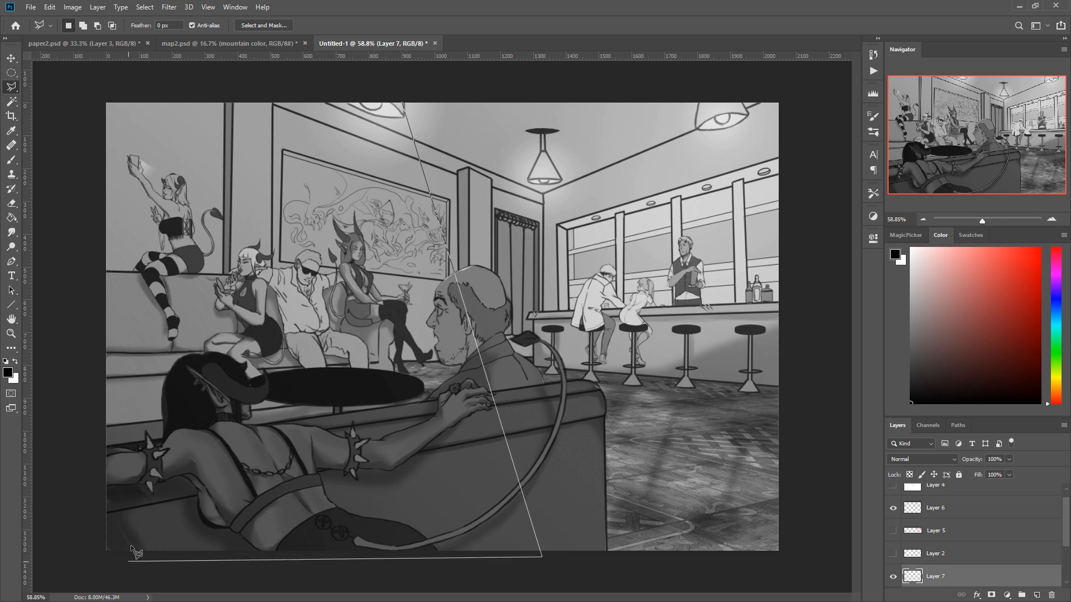
click(339, 92)
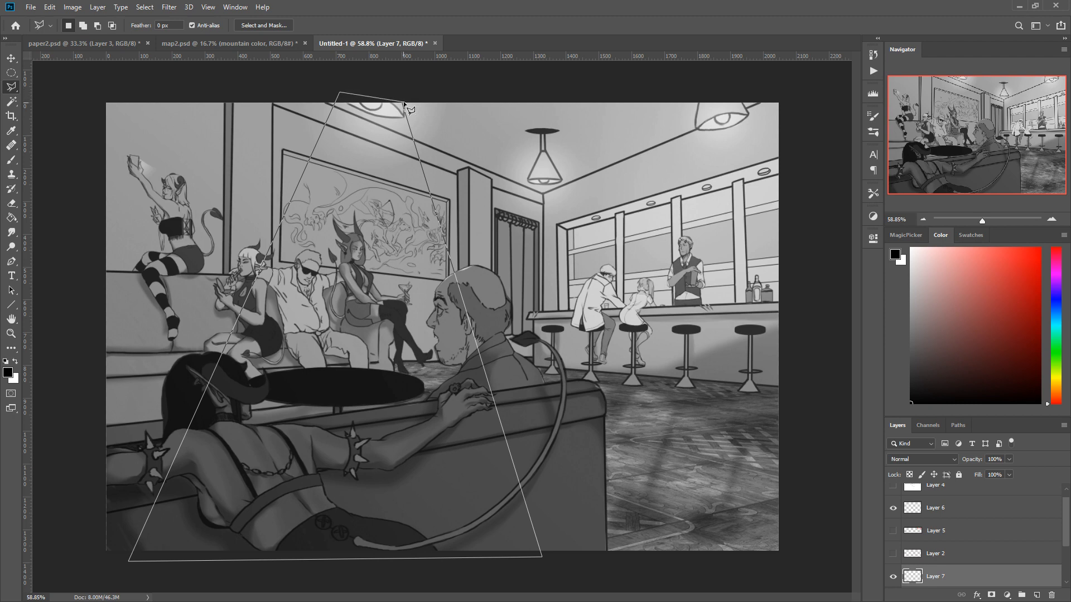
click(404, 104)
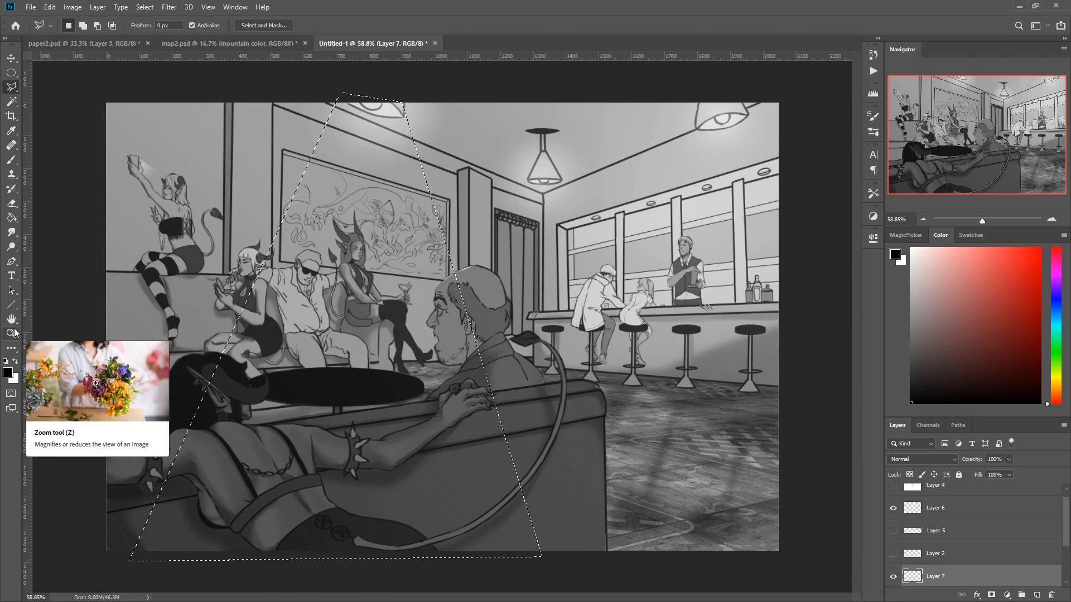
Step: Fill the cone selection with a white-to-transparent gradient fading downward from the lamp, and set Layer 7's blend mode to Soft Light
right_click(12, 218)
click(38, 211)
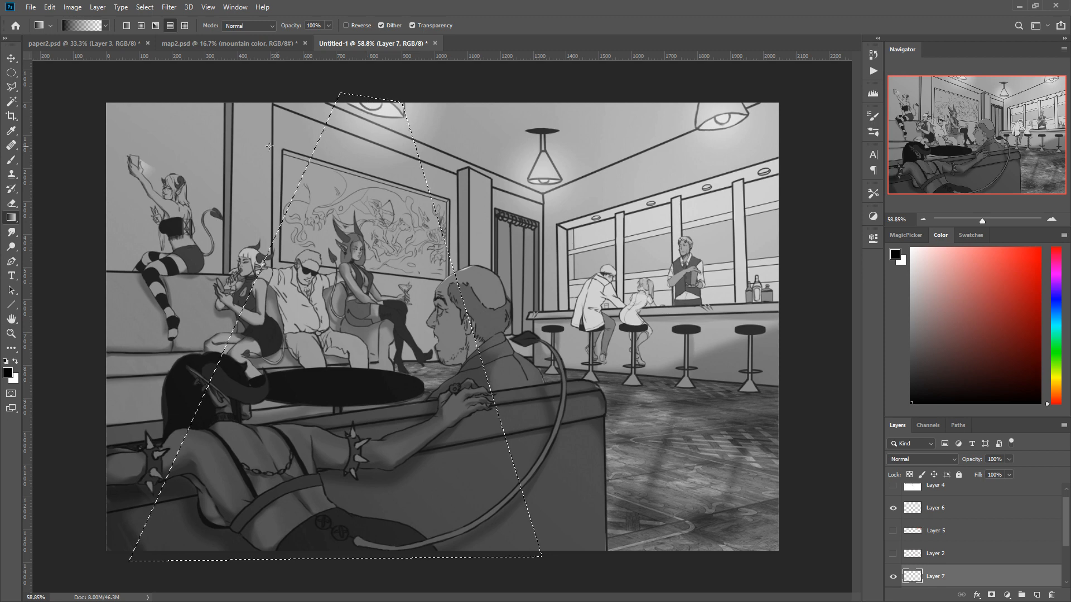
right_click(392, 392)
click(344, 394)
click(321, 362)
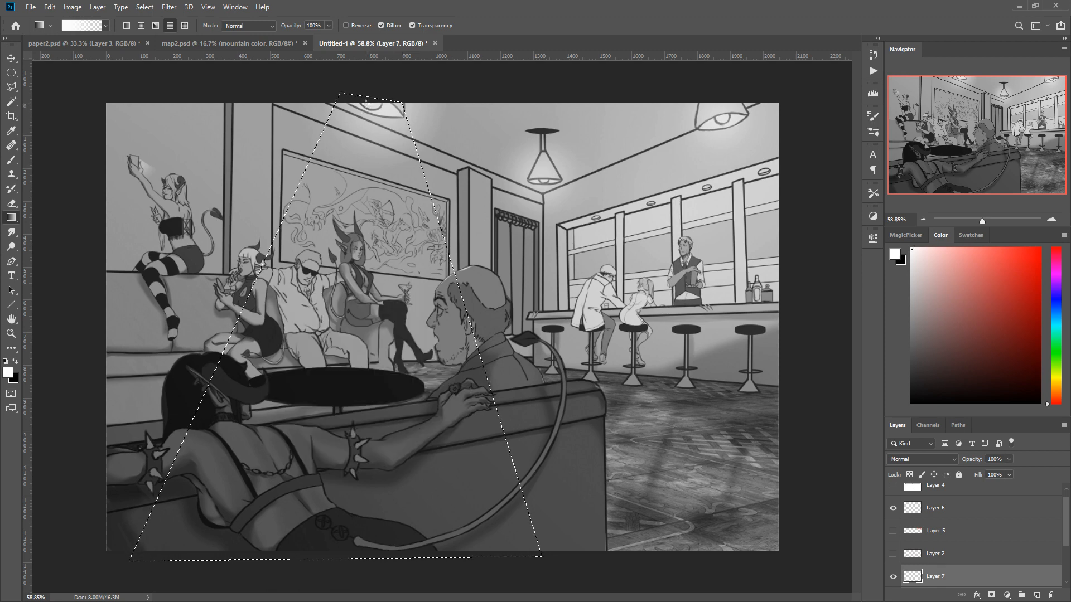
drag(367, 104, 366, 508)
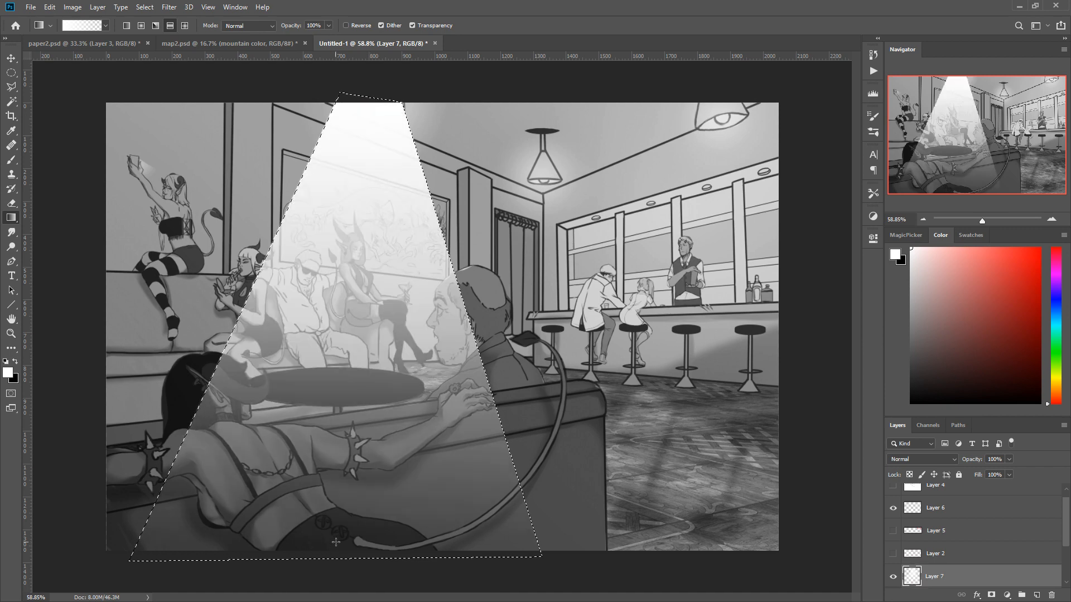
click(914, 459)
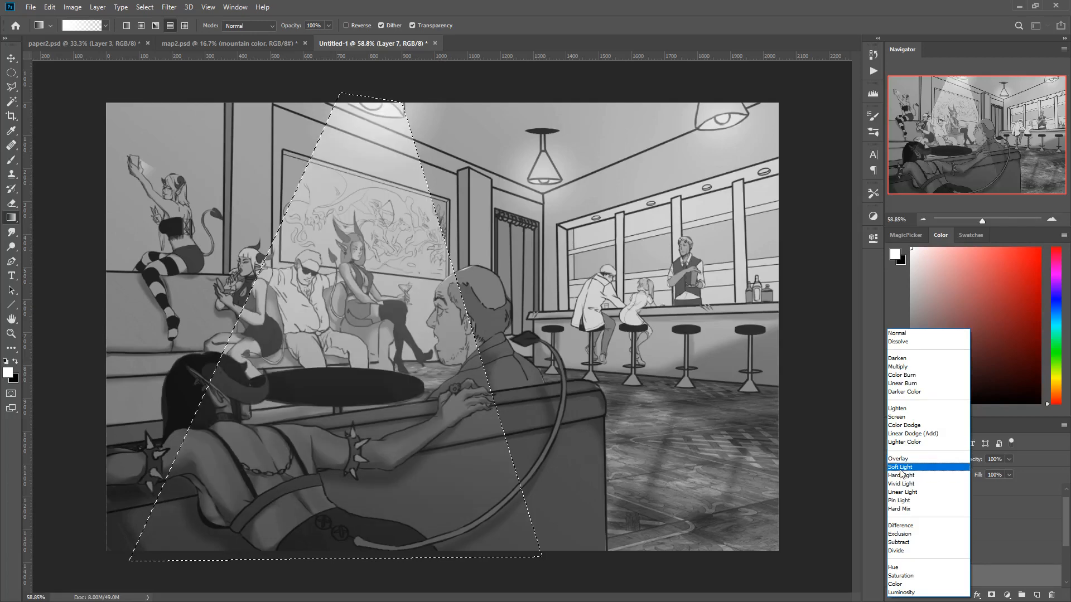
click(899, 469)
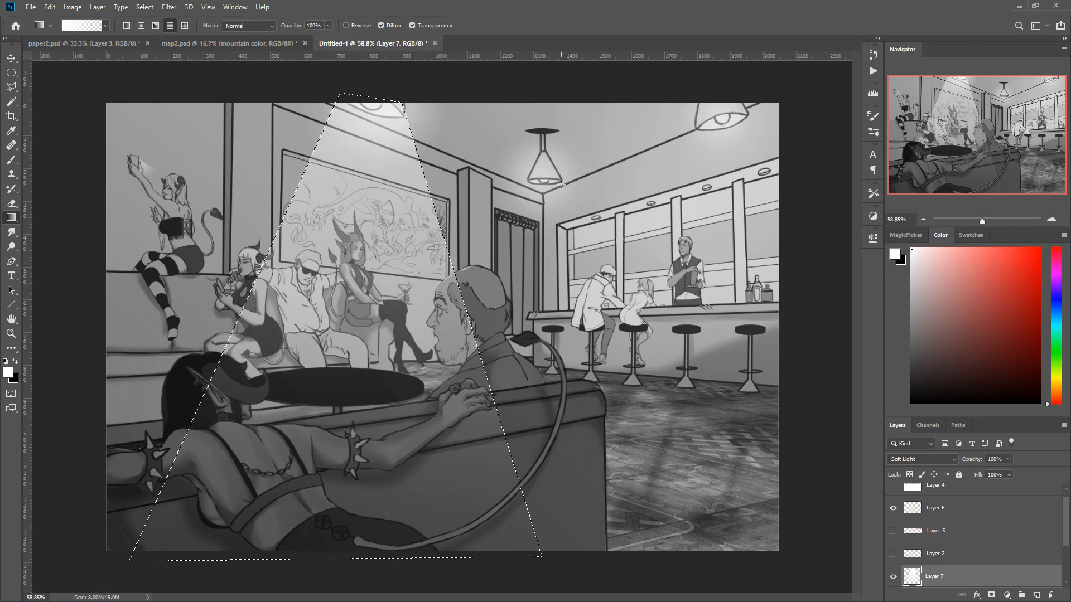
Step: Add a new layer above Layer 7 and make a polygonal light-cone selection from the centre hanging lamp to the floor, notched around the couch's corner
click(1036, 595)
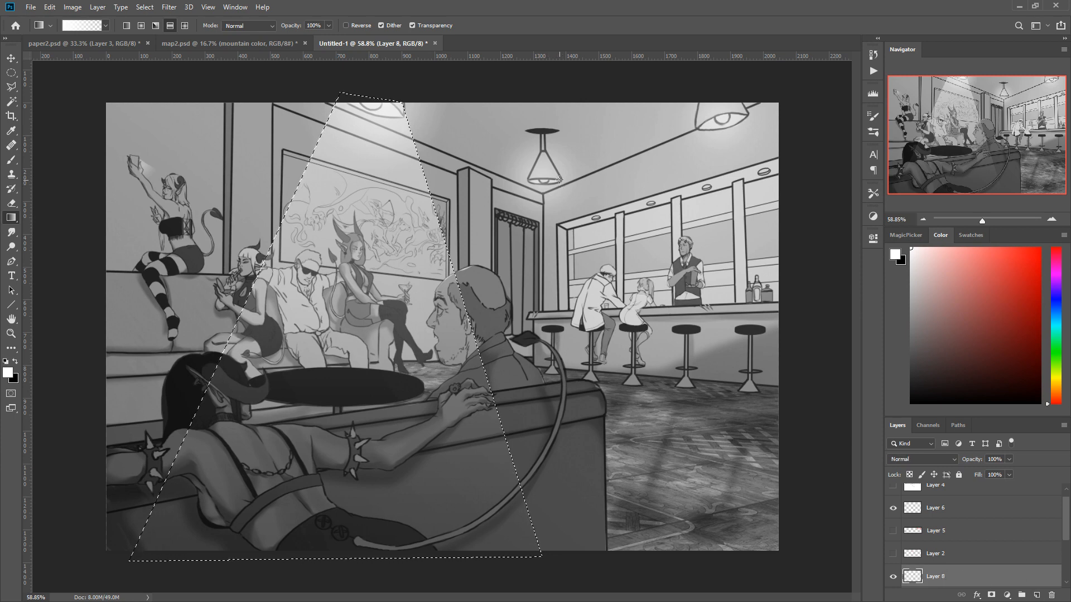
click(15, 87)
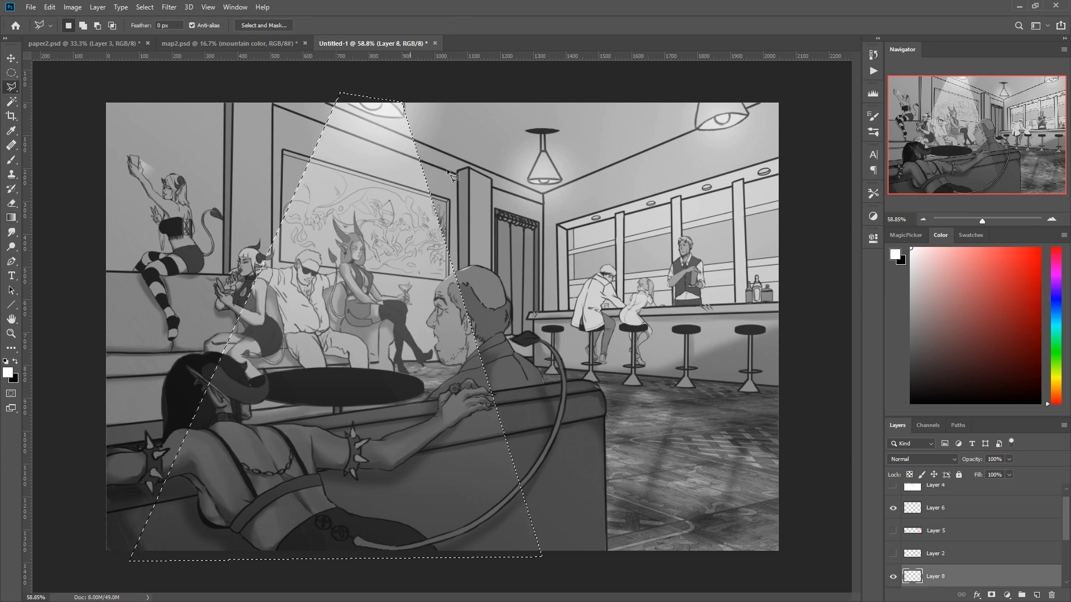
click(563, 183)
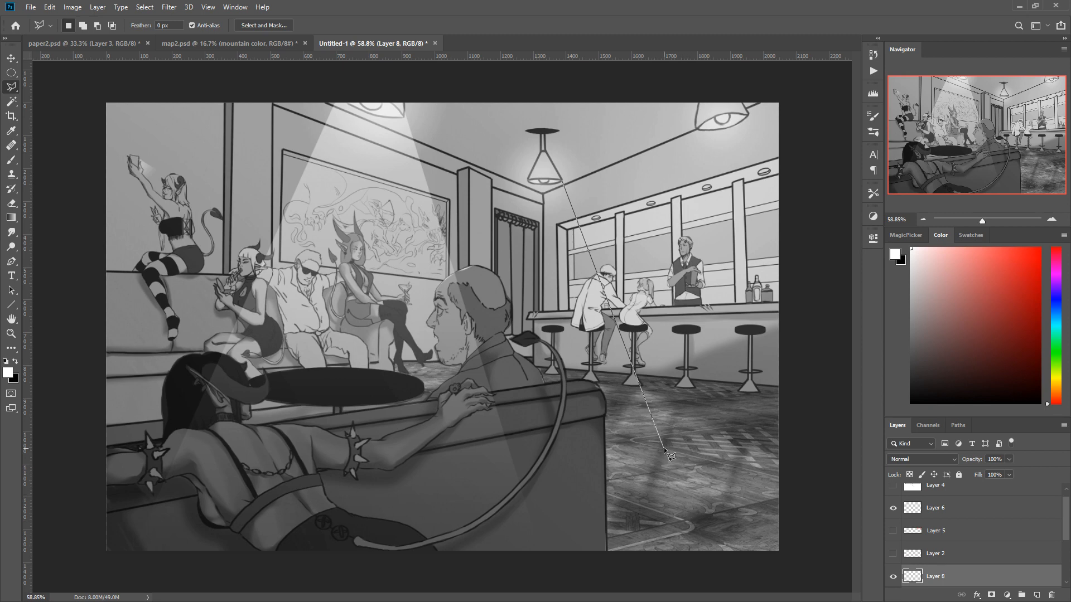
click(606, 466)
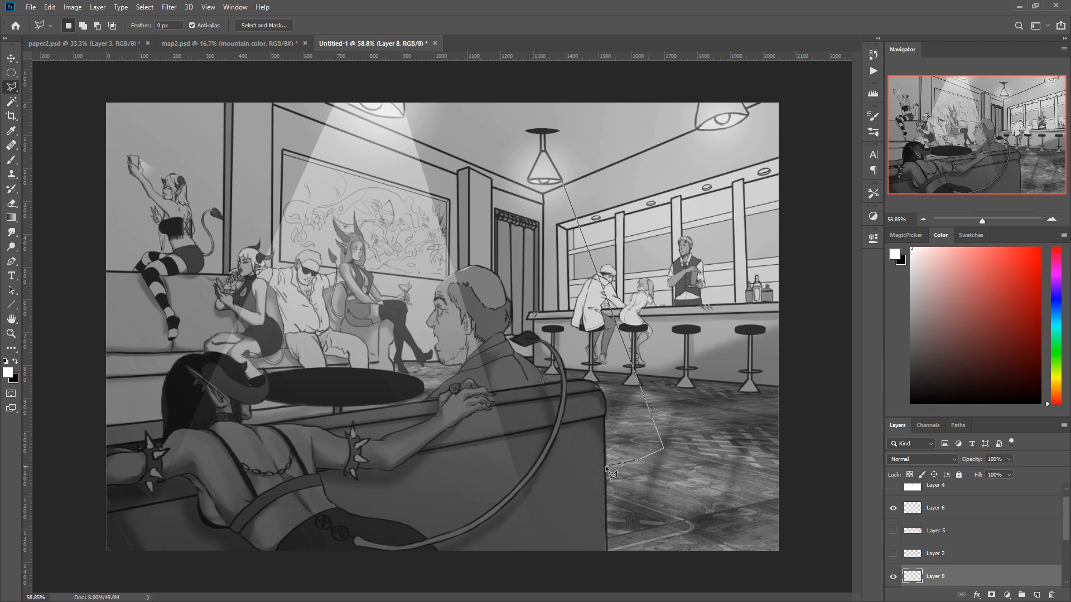
click(605, 412)
click(549, 468)
click(397, 461)
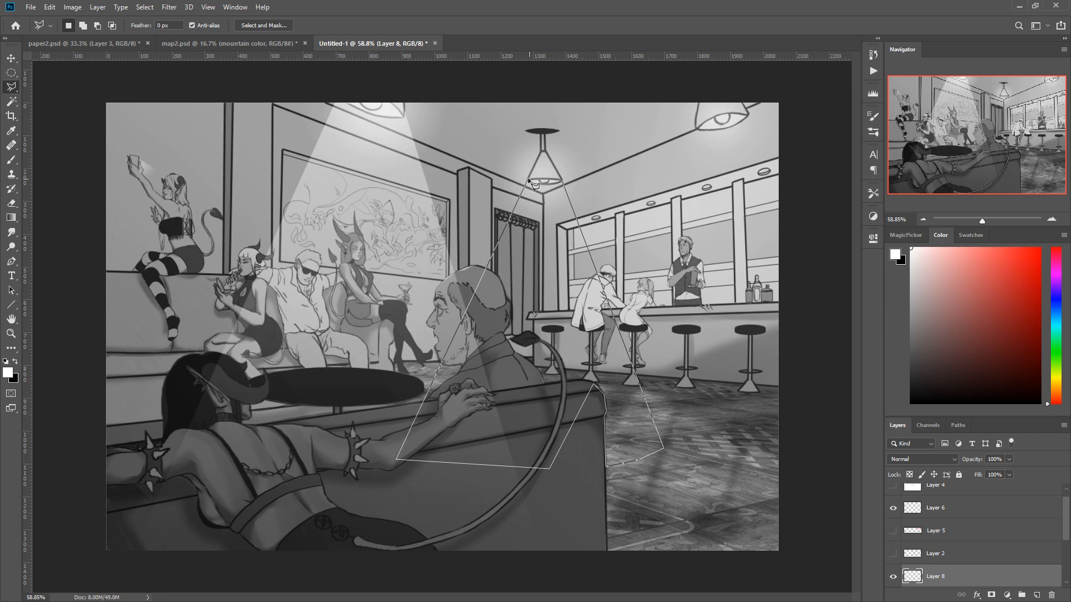
click(527, 179)
click(561, 182)
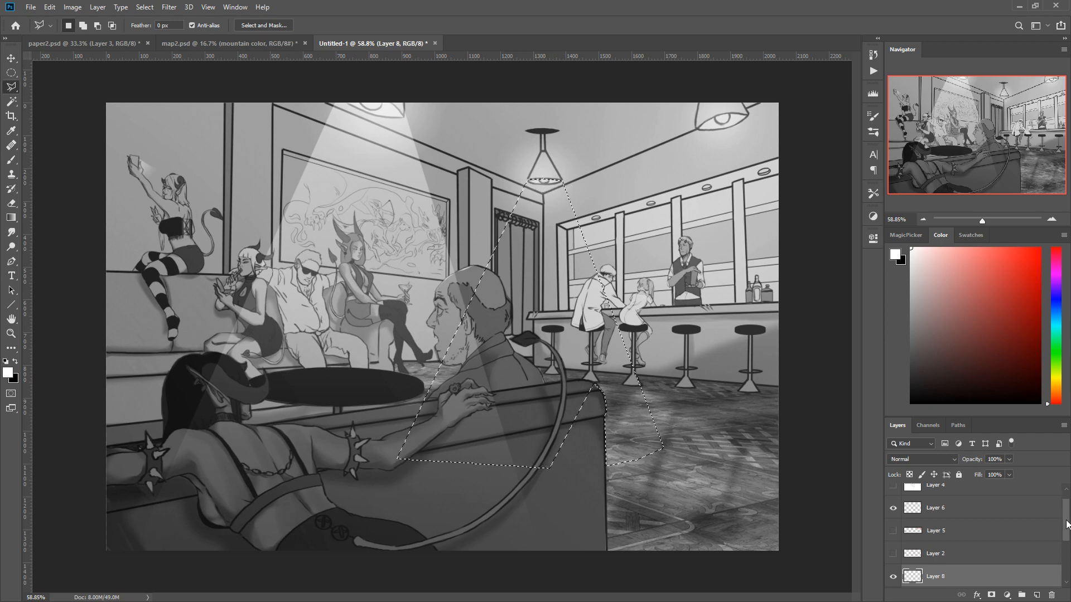
Step: Add a new layer above Layer 1, fill the centre lamp's cone selection with a white-to-transparent gradient fading downward, and set the layer's opacity to 79%
scroll(926, 566, down, 3)
click(935, 553)
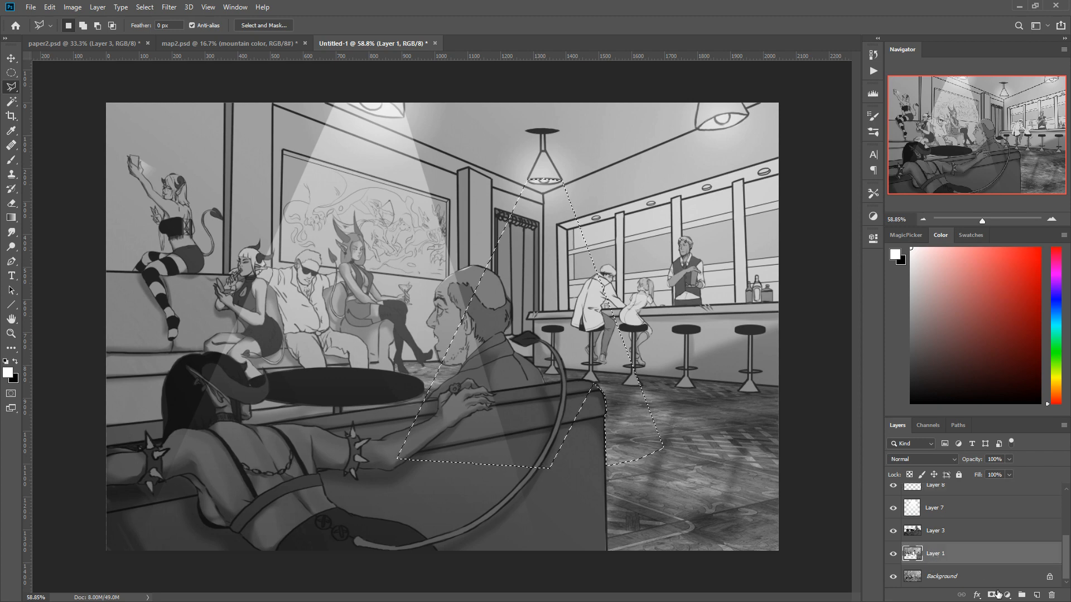
click(1036, 595)
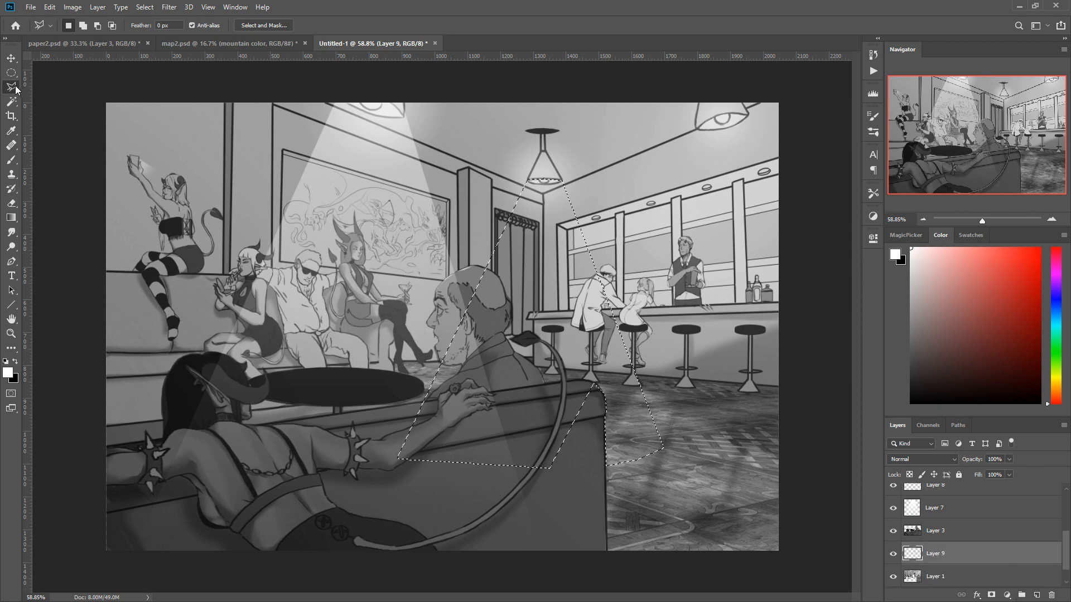
click(11, 218)
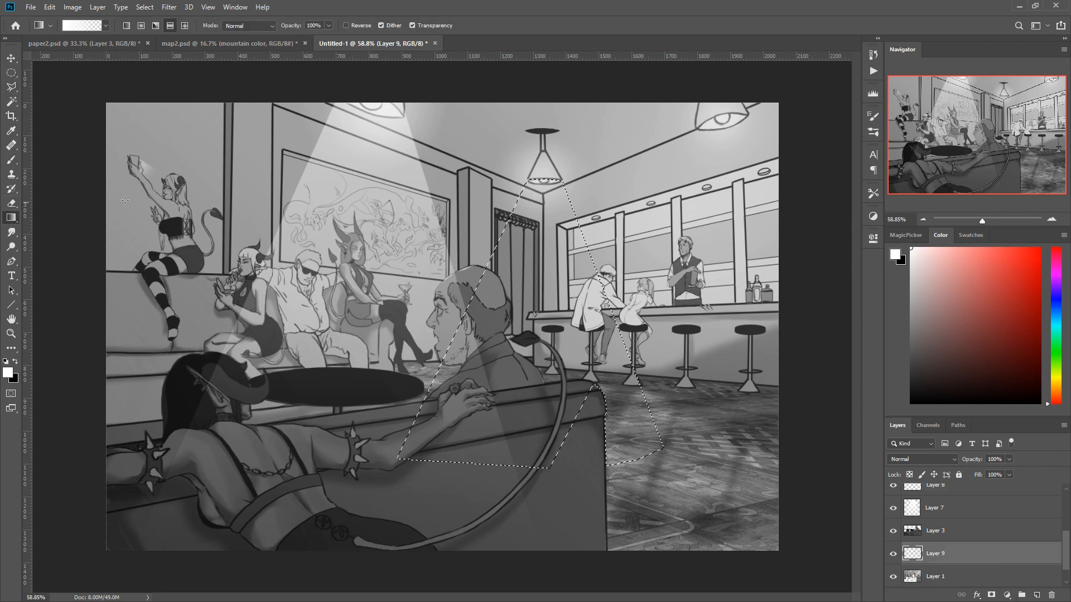
drag(546, 206, 546, 226)
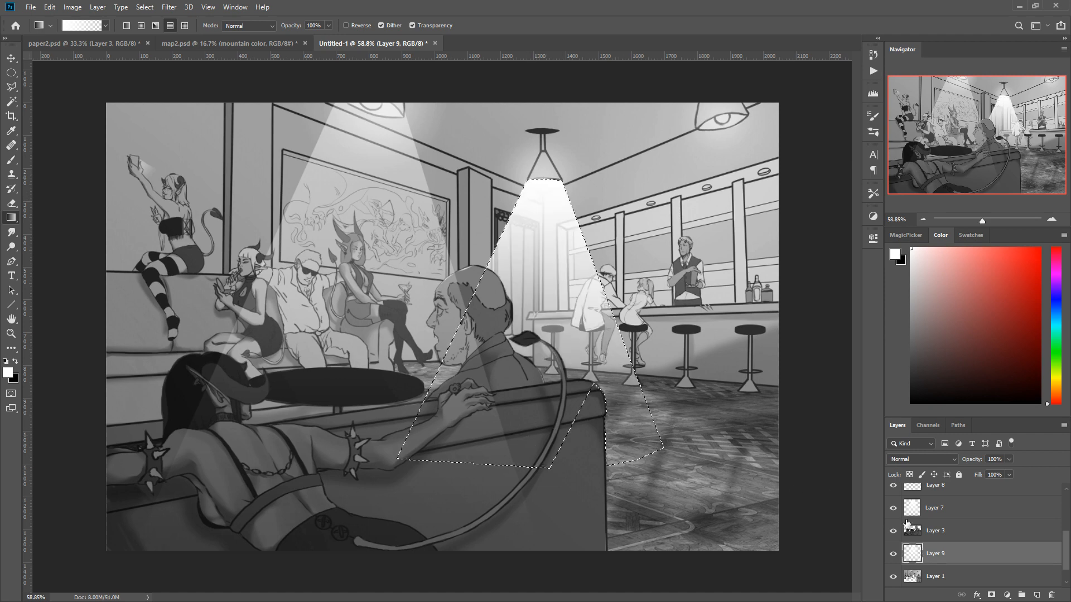
drag(980, 459, 969, 461)
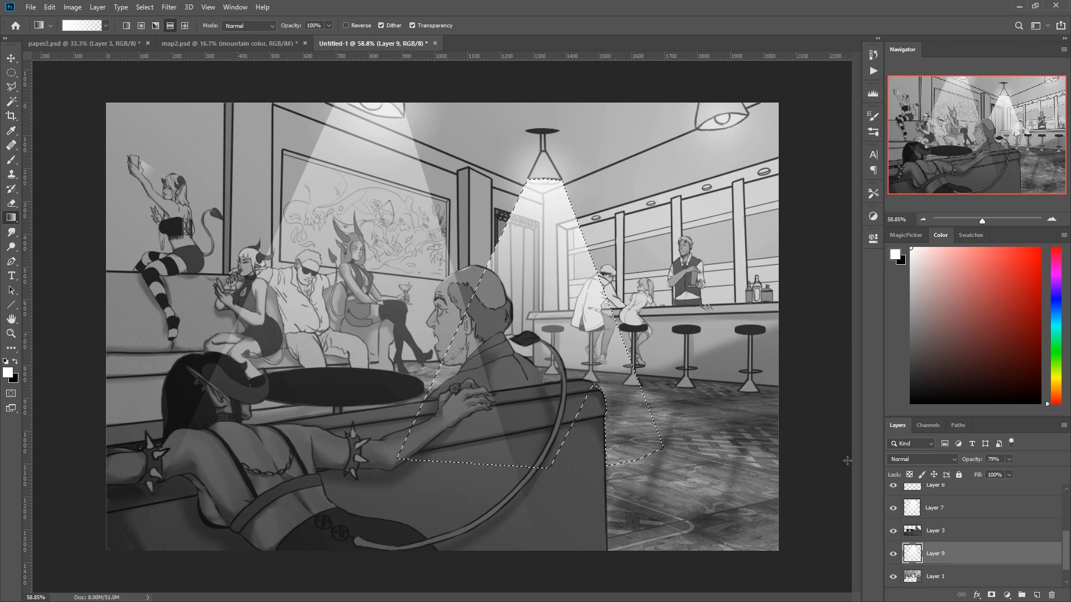
Step: Add another new layer directly above Layer 1 and make a polygonal light-cone selection from the right ceiling lamp across the bar and floor
click(929, 578)
click(1036, 595)
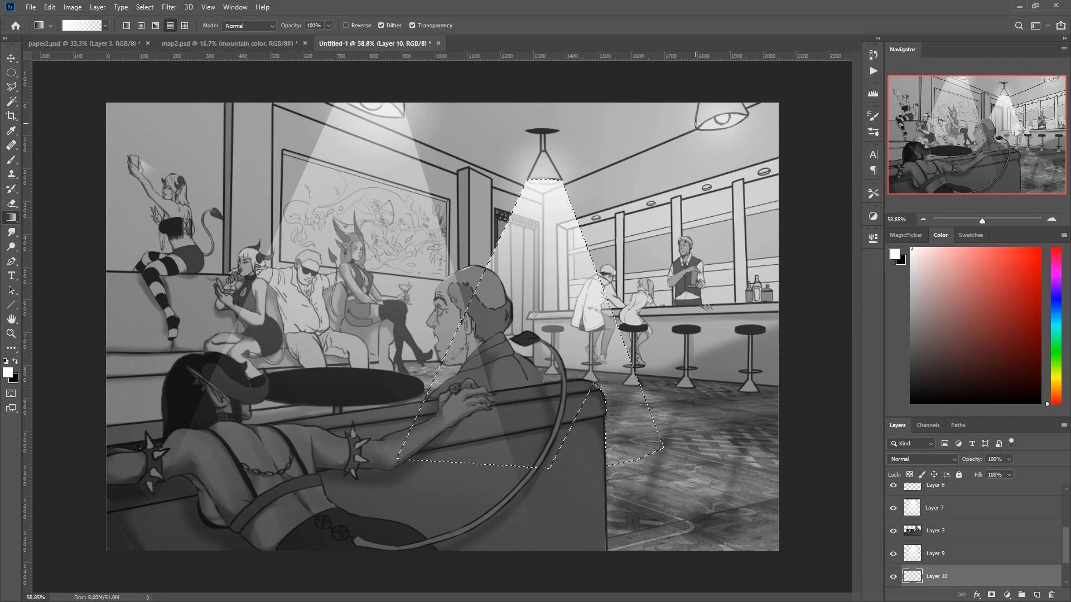
key(l)
click(746, 116)
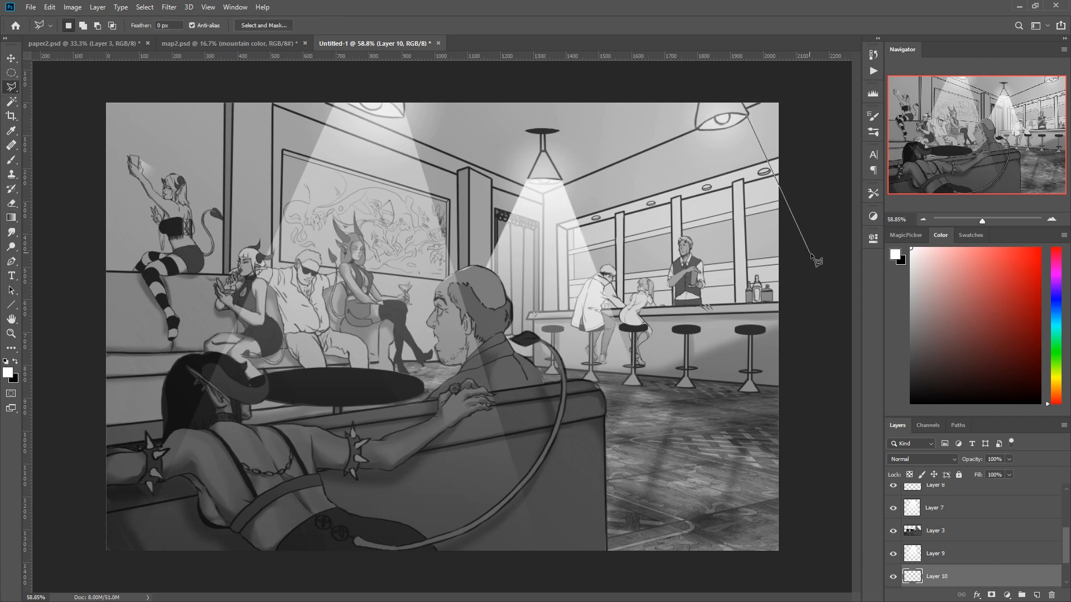
click(825, 250)
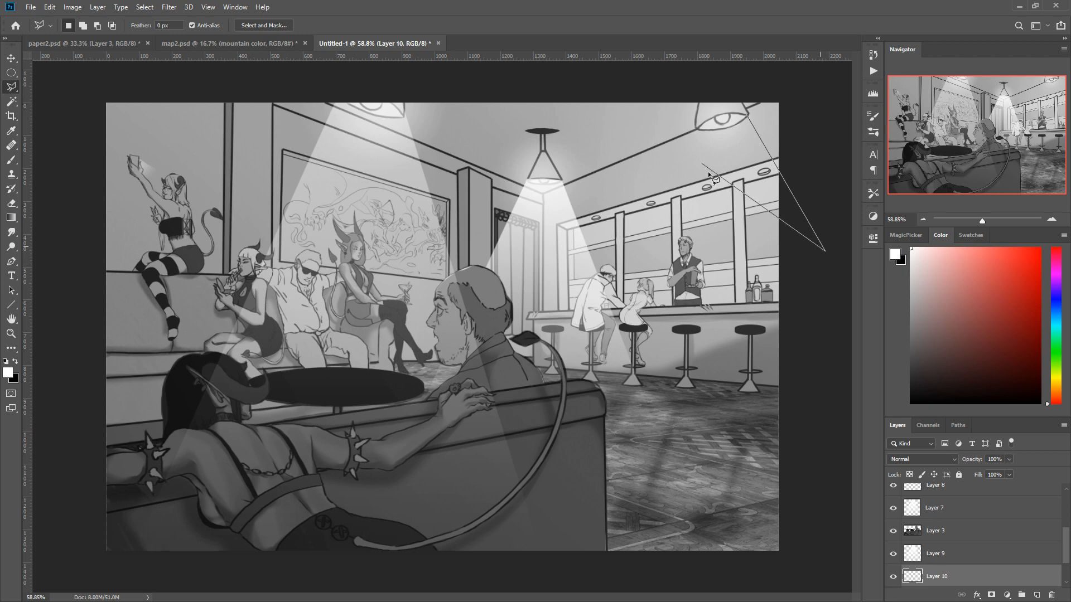
click(810, 509)
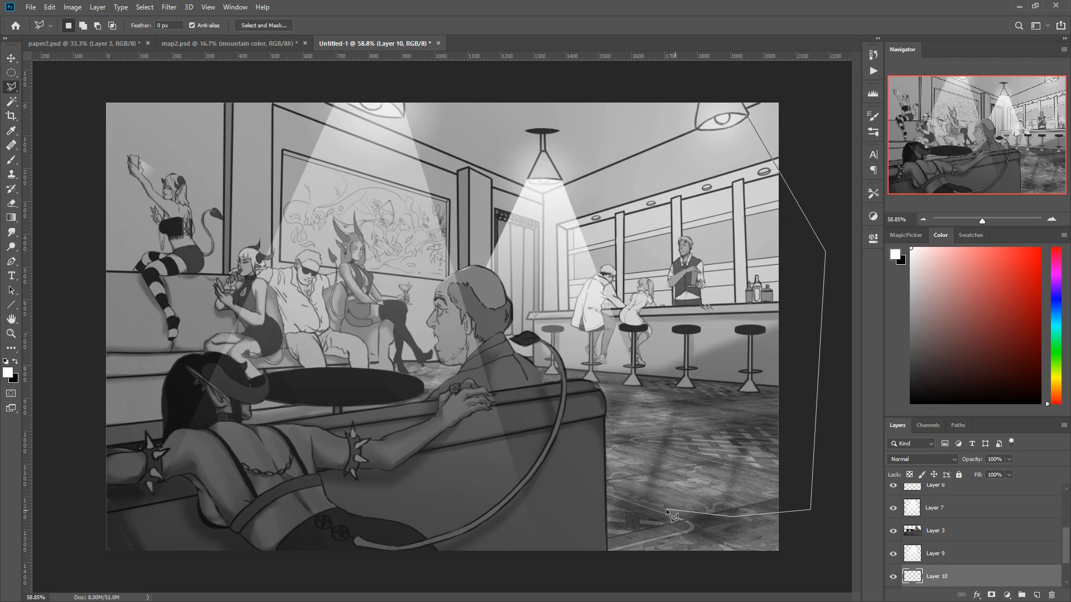
click(611, 491)
click(676, 191)
key(BackSpace)
click(567, 471)
click(746, 116)
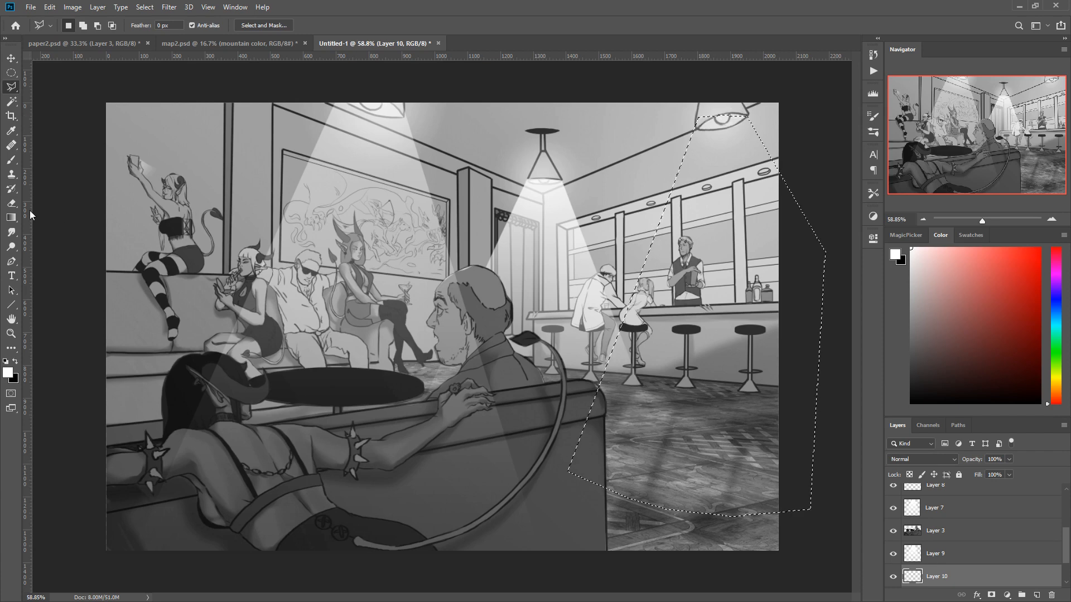
Step: Fill the right lamp's cone selection with a white-to-transparent gradient fading down to the floor, and deselect it
click(14, 221)
drag(723, 119, 736, 519)
right_click(639, 421)
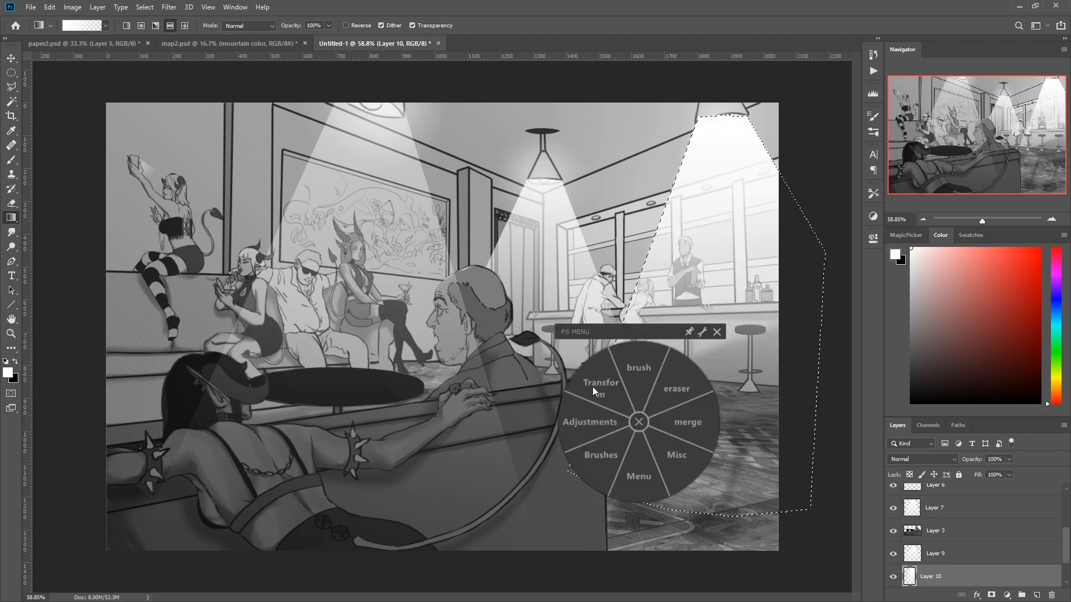
click(592, 387)
click(507, 335)
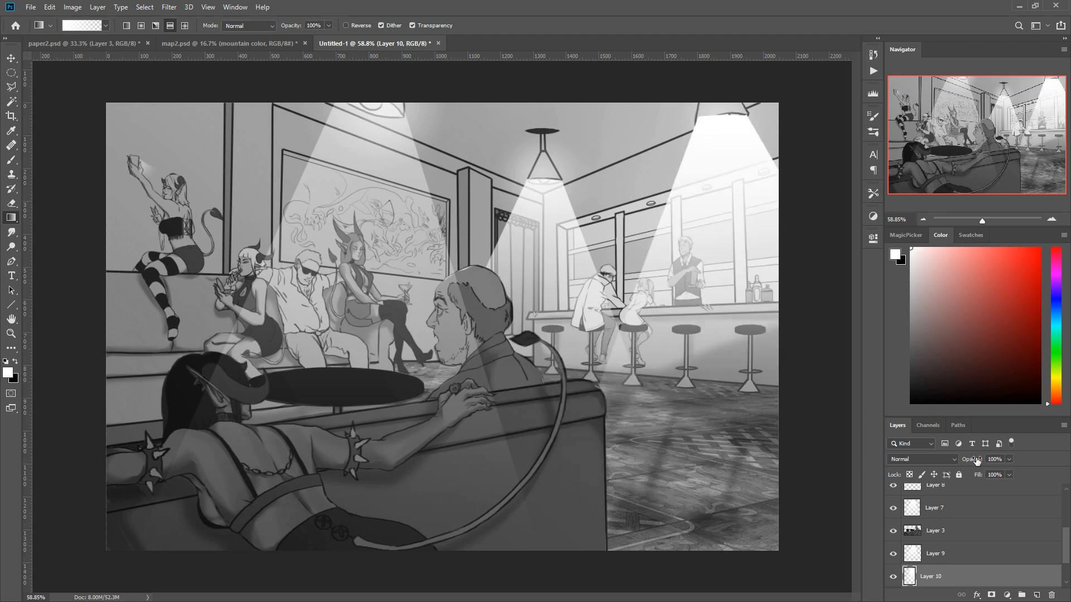
Step: Set the blend modes of the centre lamp's Layer 9 and the right lamp's Layer 10 to Soft Light
key(alt)
right_click(383, 206)
click(377, 173)
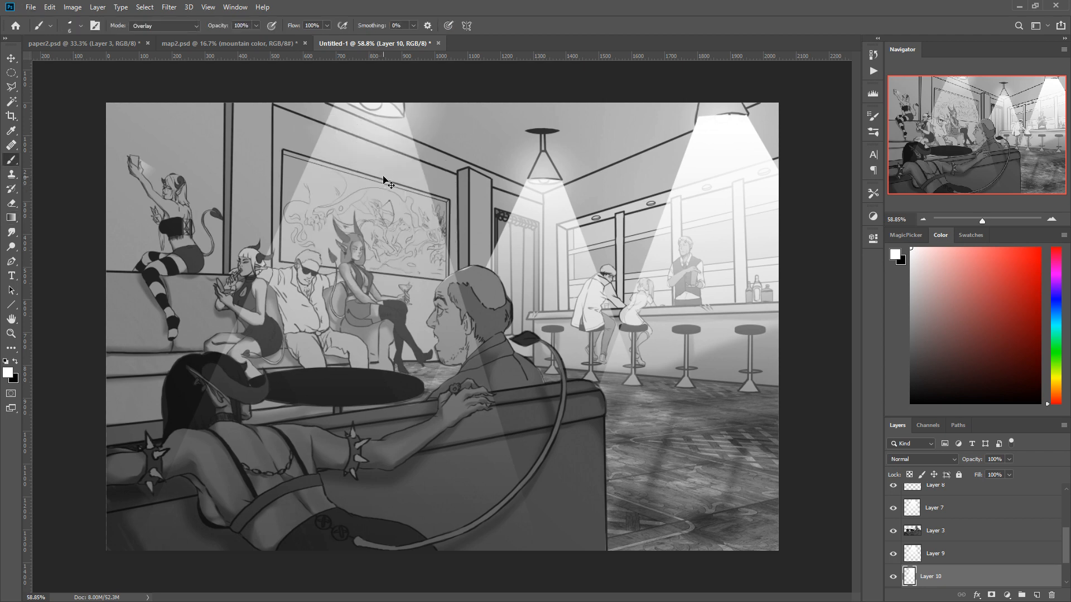
ctrl+click(384, 179)
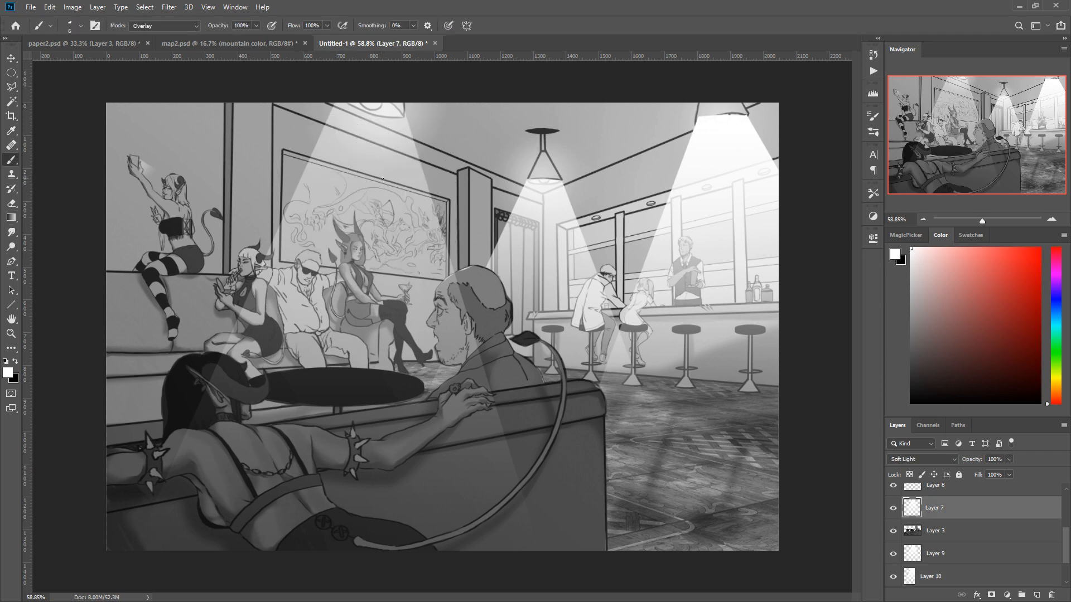
ctrl+click(555, 219)
click(903, 459)
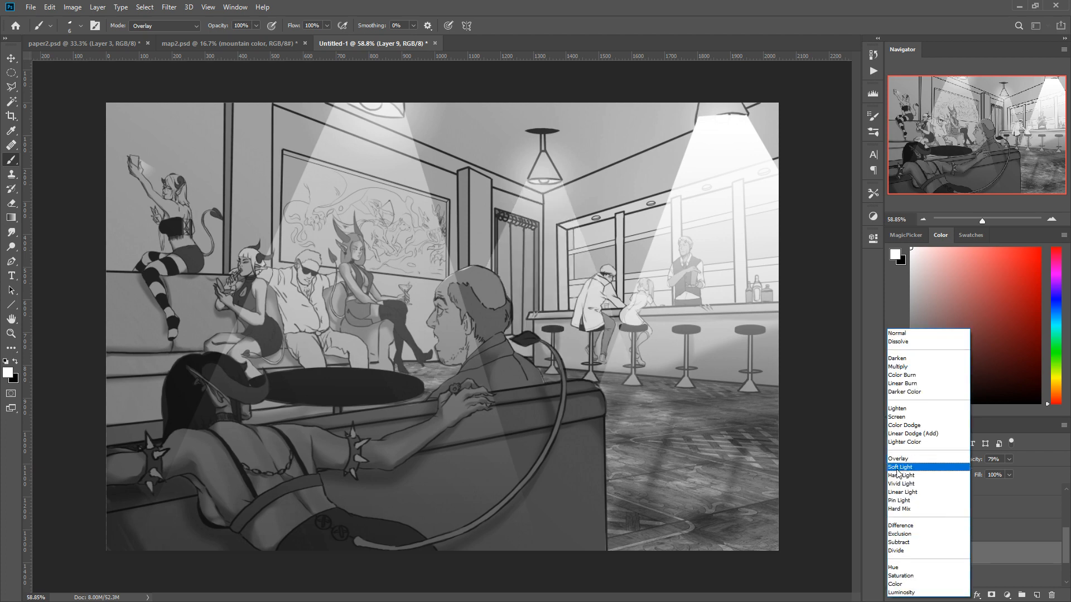
click(897, 467)
ctrl+click(715, 165)
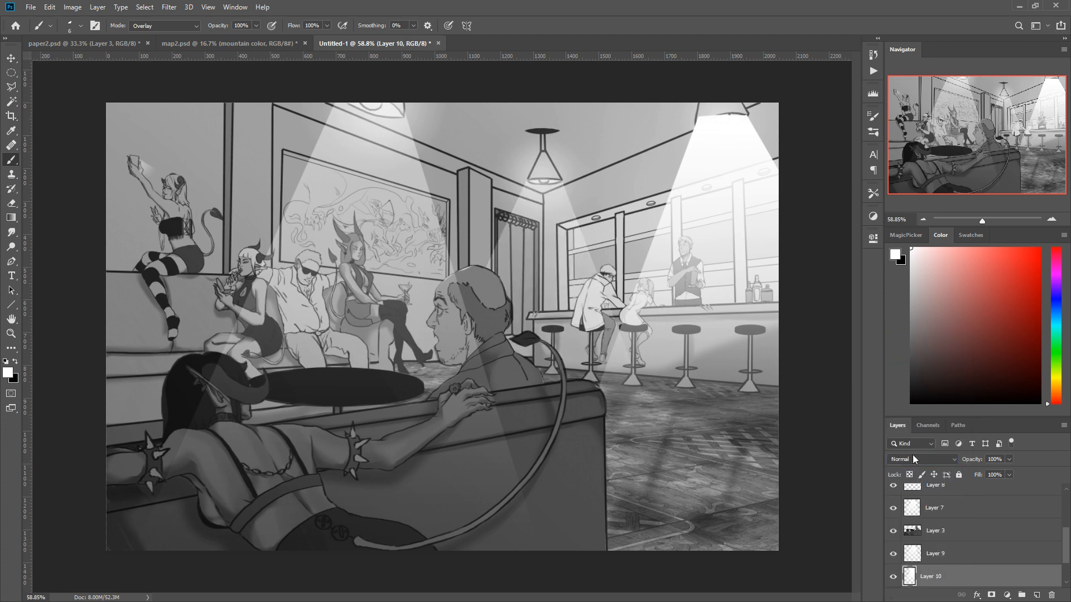
click(912, 457)
click(909, 468)
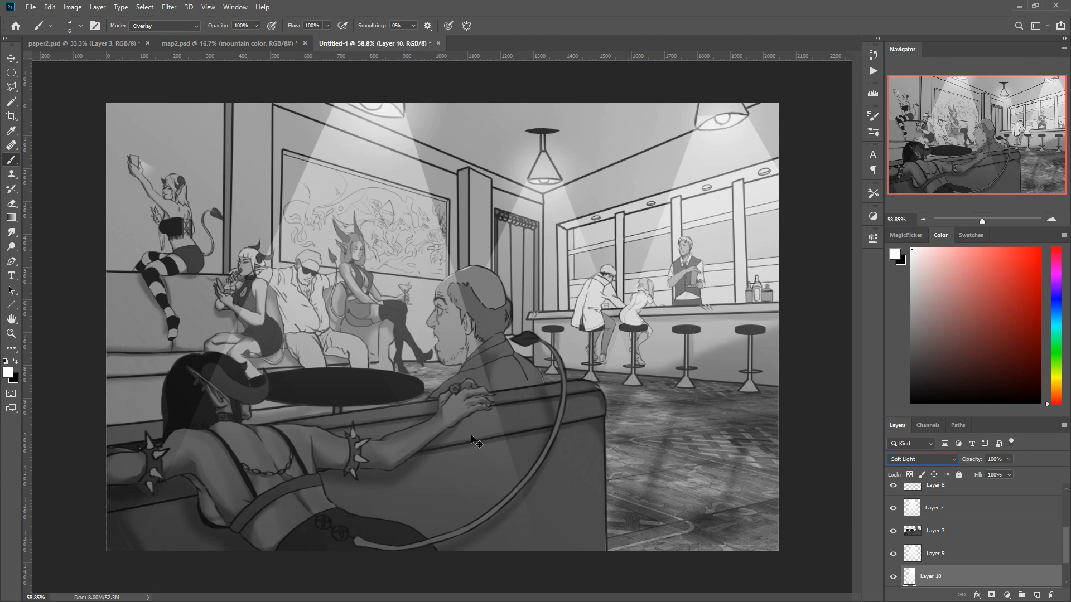
Step: Delete the part of Layer 7's light cone falling on the foreground couch and woman's back using a polygonal selection, and deselect it
ctrl+click(460, 413)
click(13, 85)
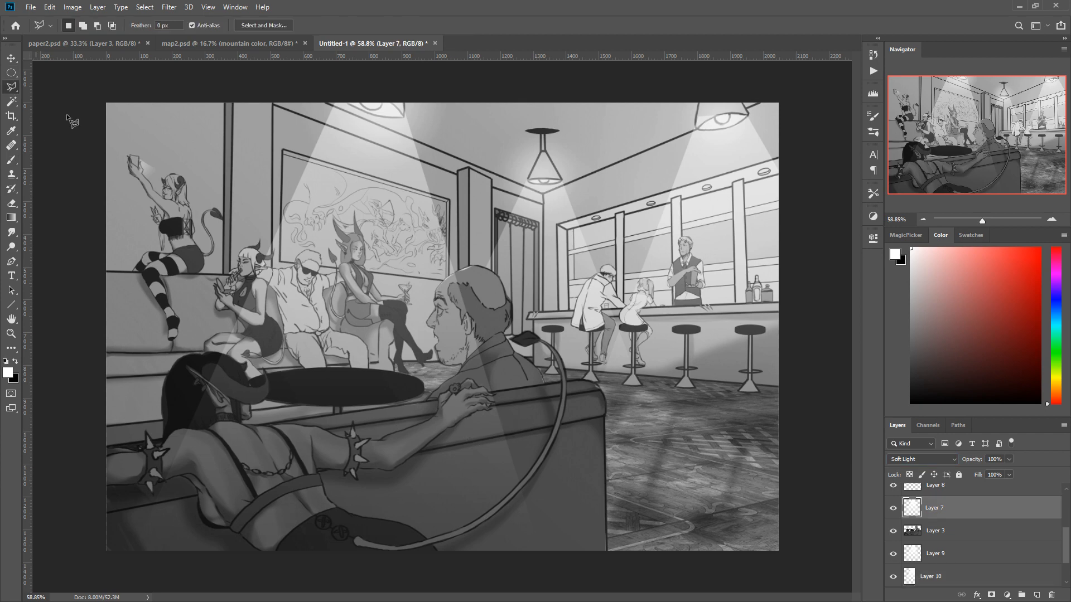
click(504, 403)
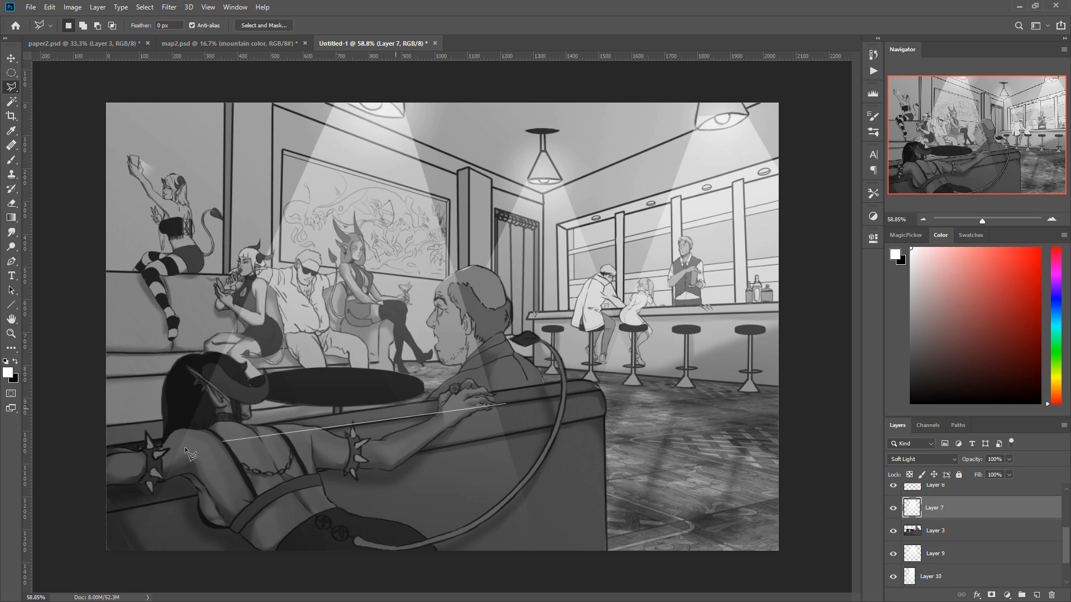
click(115, 463)
click(99, 562)
click(581, 579)
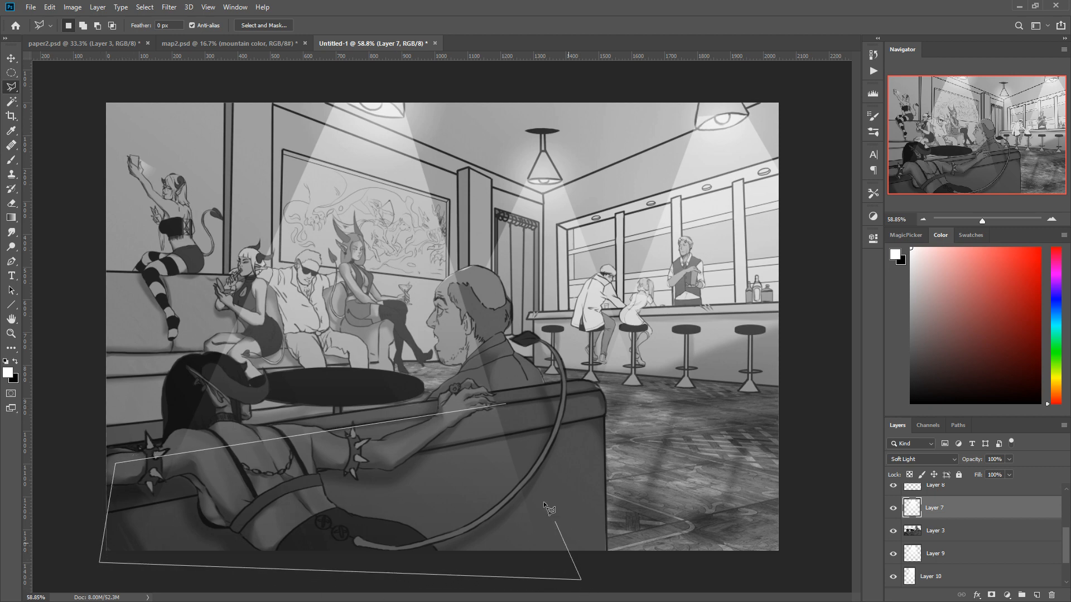
click(505, 404)
key(Delete)
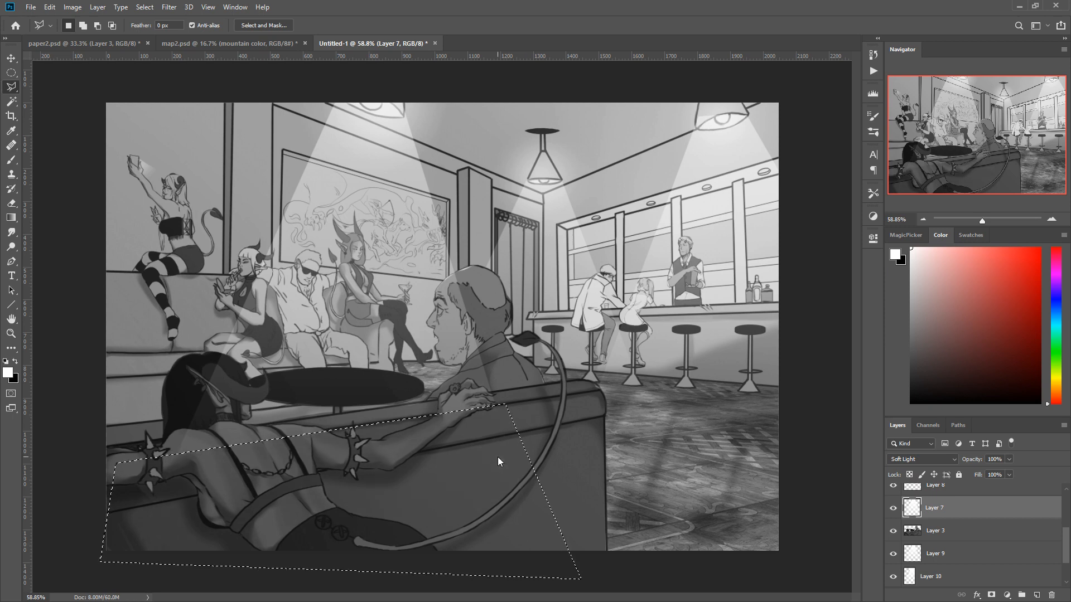
right_click(481, 456)
click(418, 439)
click(418, 439)
right_click(418, 437)
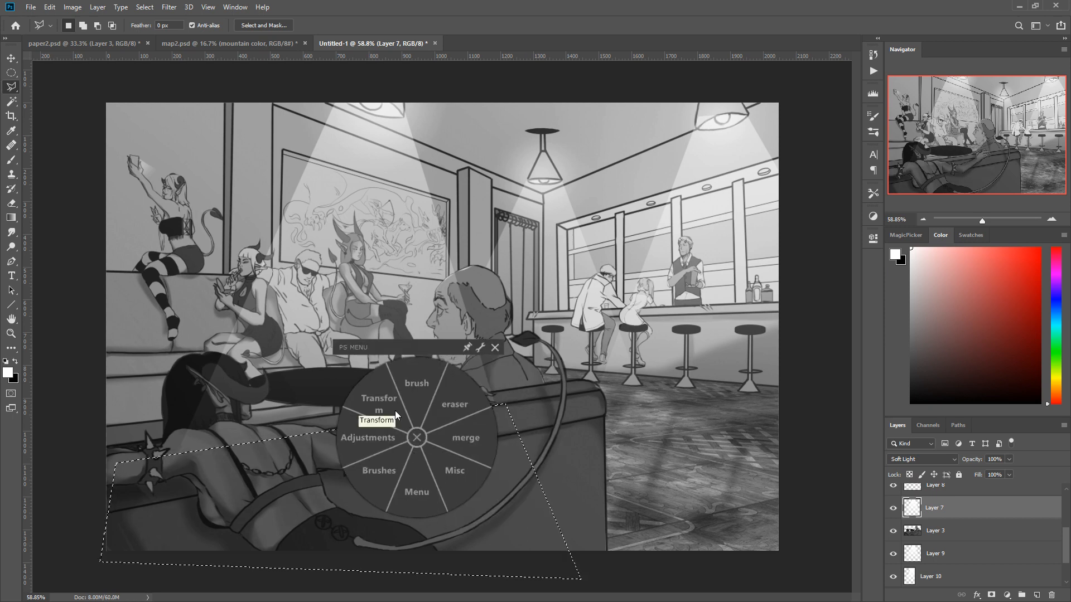
click(368, 393)
click(292, 337)
Step: Erase the leftover Layer 7 light from the foreground woman's arm, shoulders, hair and the couch edge
right_click(480, 384)
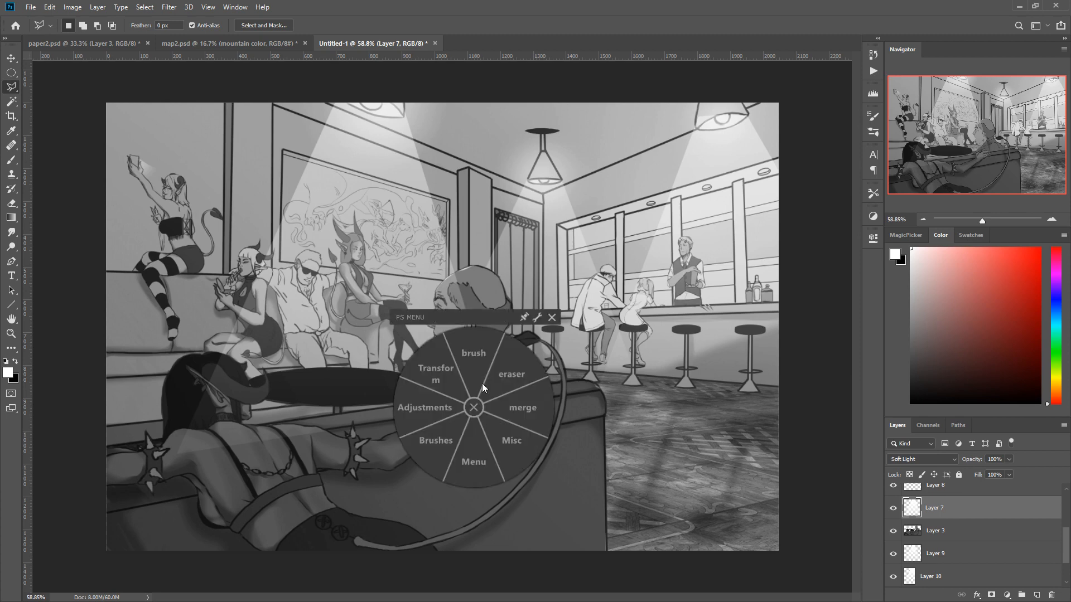
click(476, 374)
drag(440, 410, 481, 404)
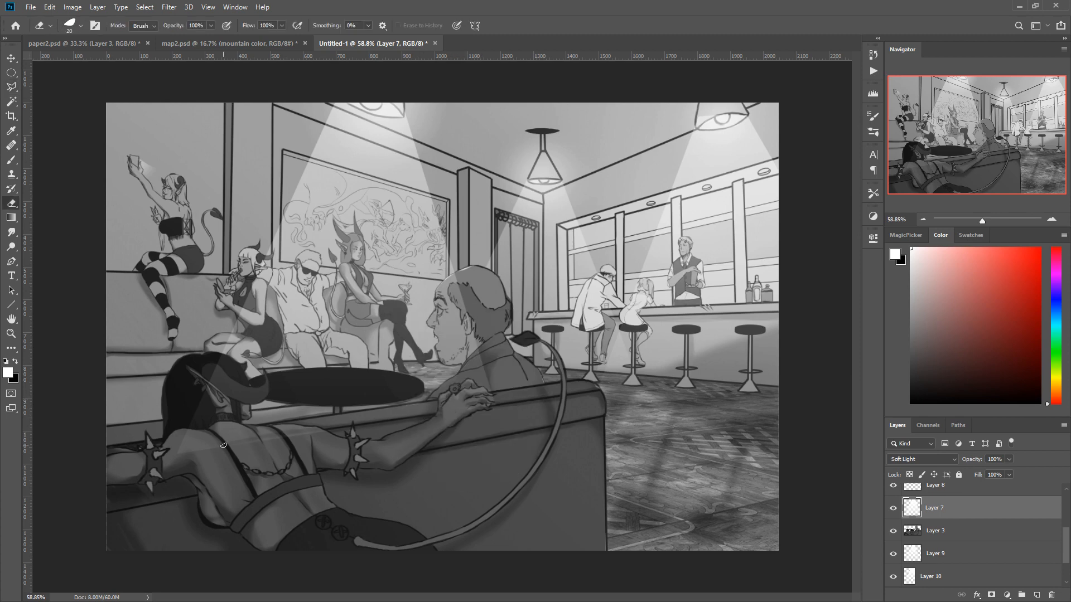
mouse_move(208, 425)
mouse_down()
mouse_move(206, 393)
mouse_move(255, 402)
mouse_move(213, 382)
mouse_move(264, 393)
mouse_move(236, 399)
mouse_move(185, 381)
mouse_move(206, 395)
mouse_move(218, 458)
mouse_move(175, 457)
mouse_up()
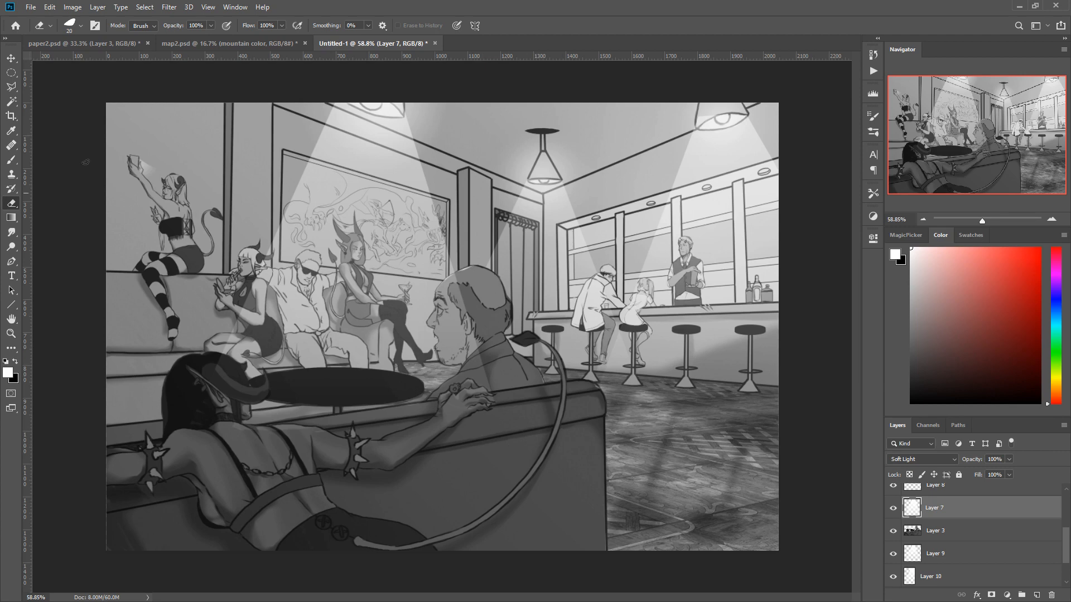
Step: Add a new layer above Layer 3, make a polygonal selection of the walls and ceiling outside the three light cones, and activate the Gradient tool
click(10, 88)
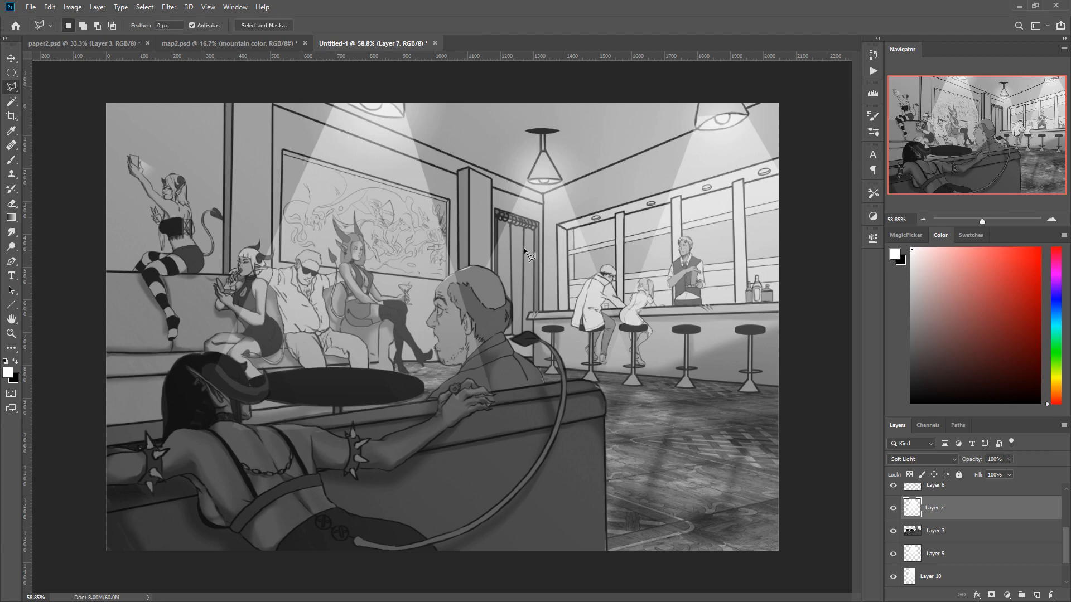
click(916, 534)
click(1032, 593)
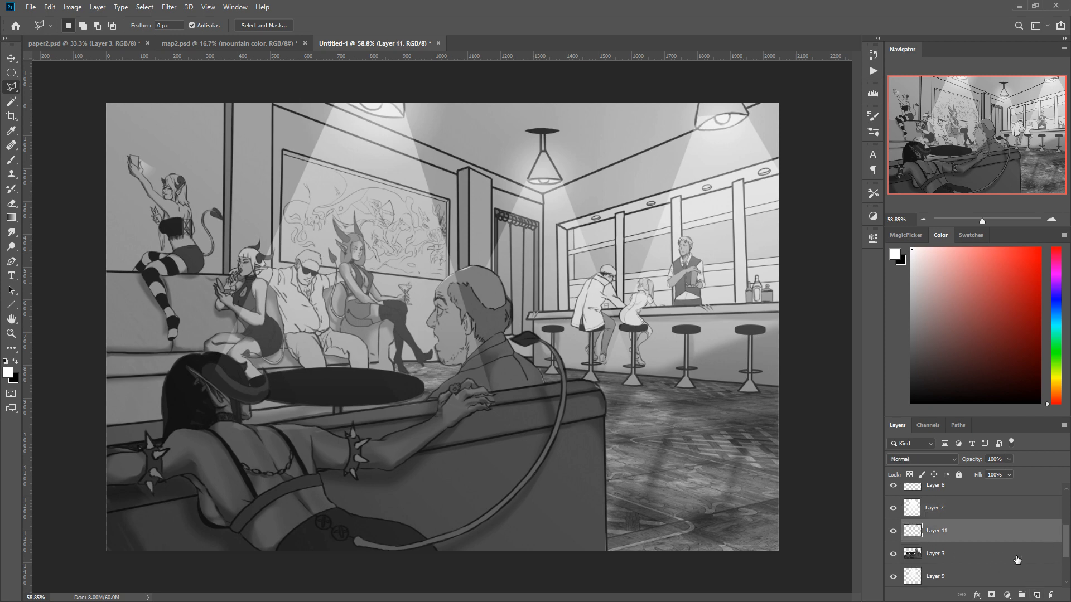
click(95, 95)
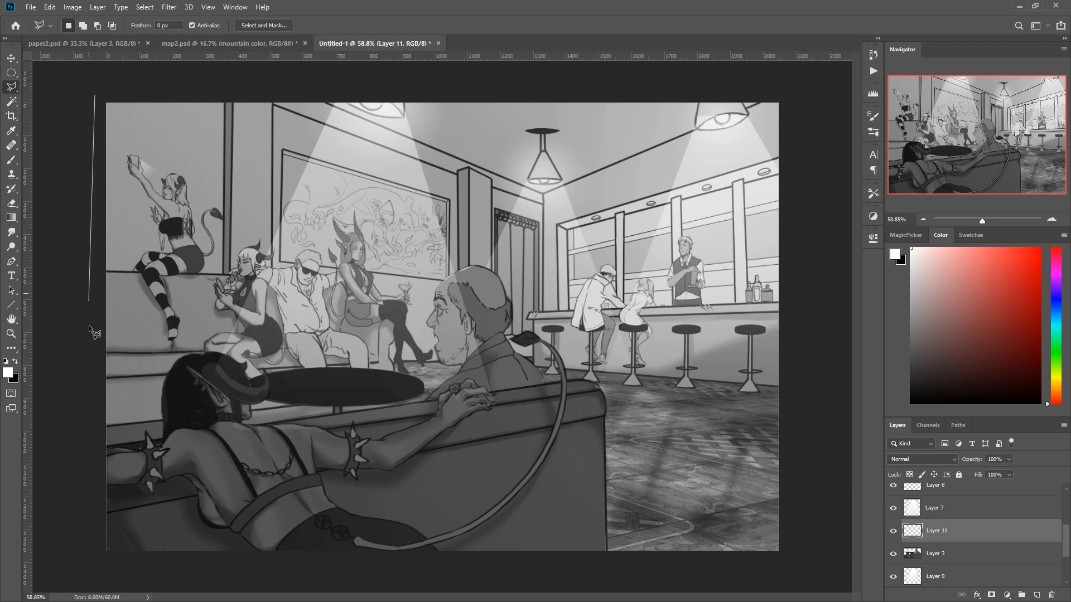
click(165, 420)
click(166, 380)
click(186, 357)
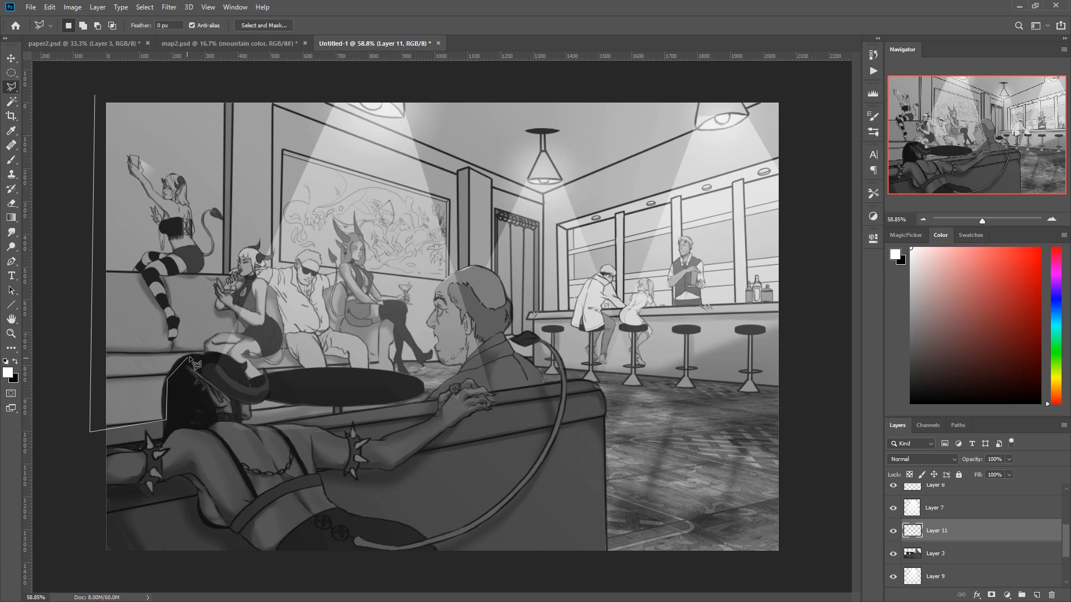
click(218, 355)
click(335, 90)
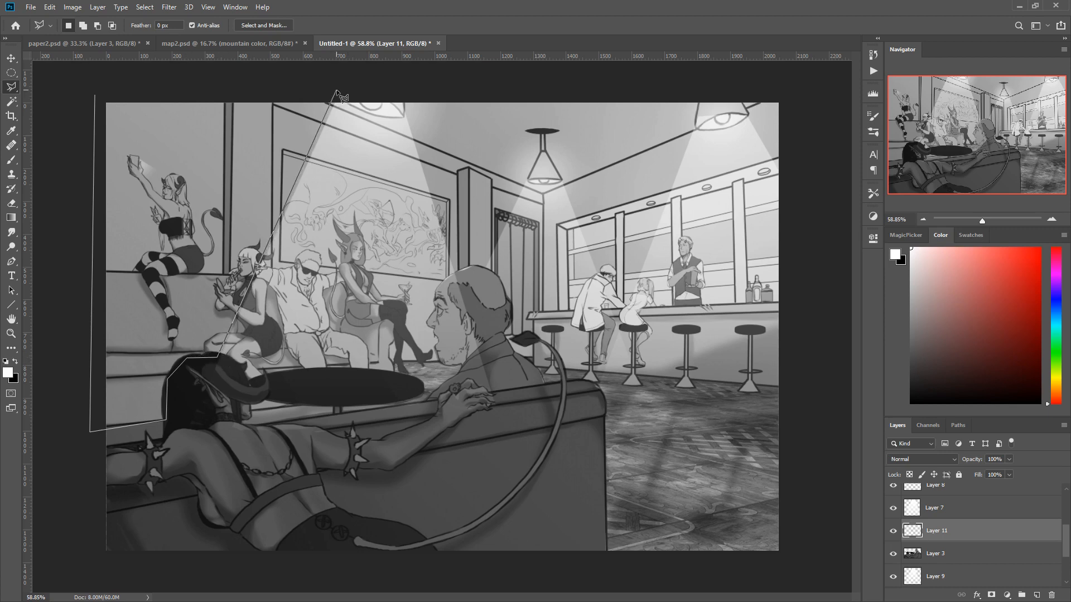
click(404, 97)
click(466, 316)
click(559, 179)
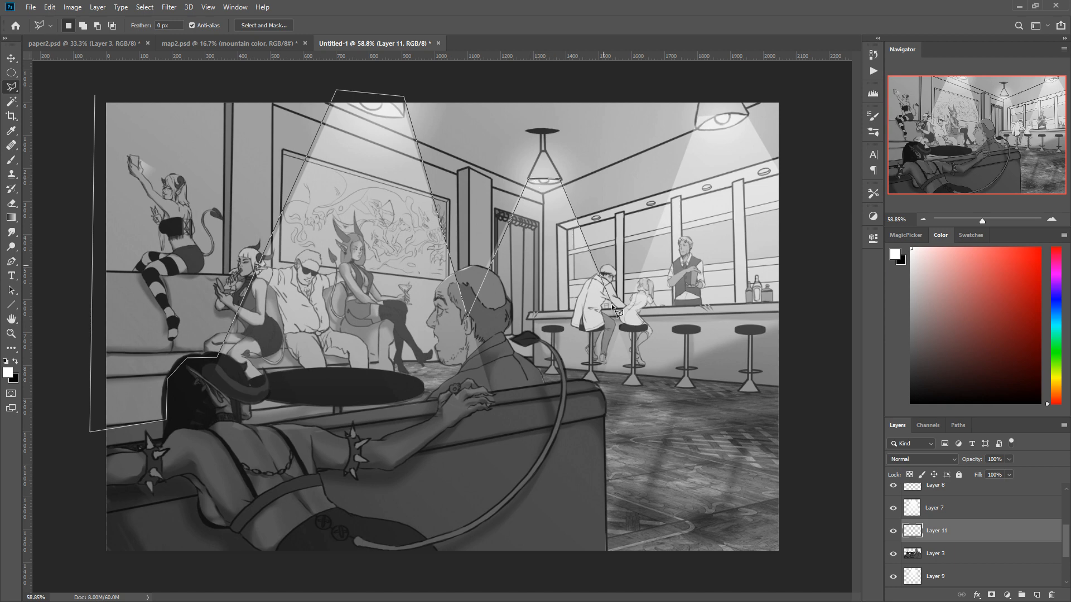
click(620, 326)
click(694, 127)
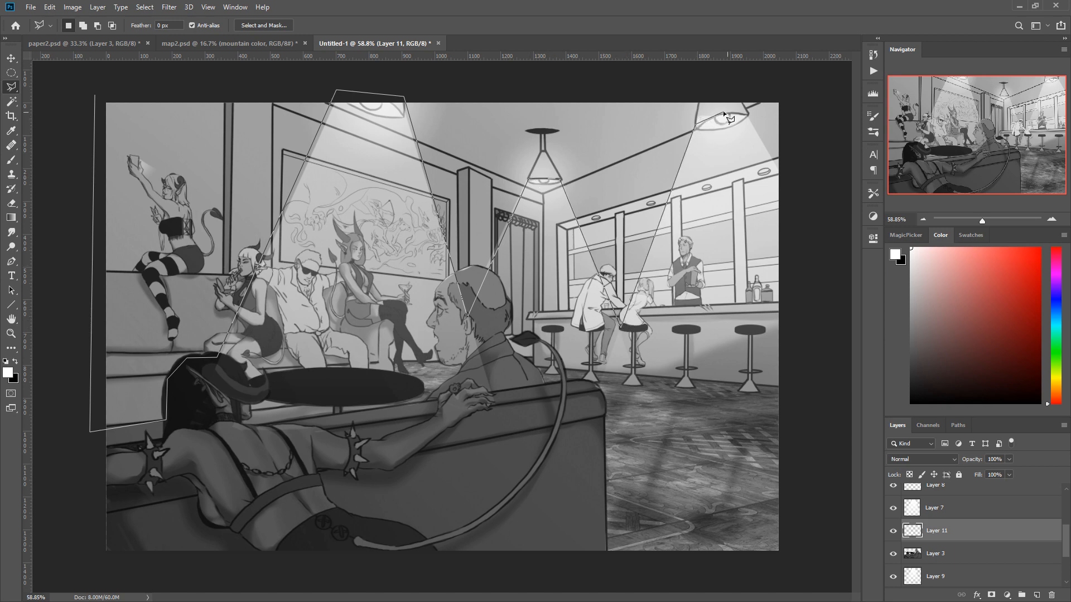
click(790, 189)
click(792, 99)
click(249, 72)
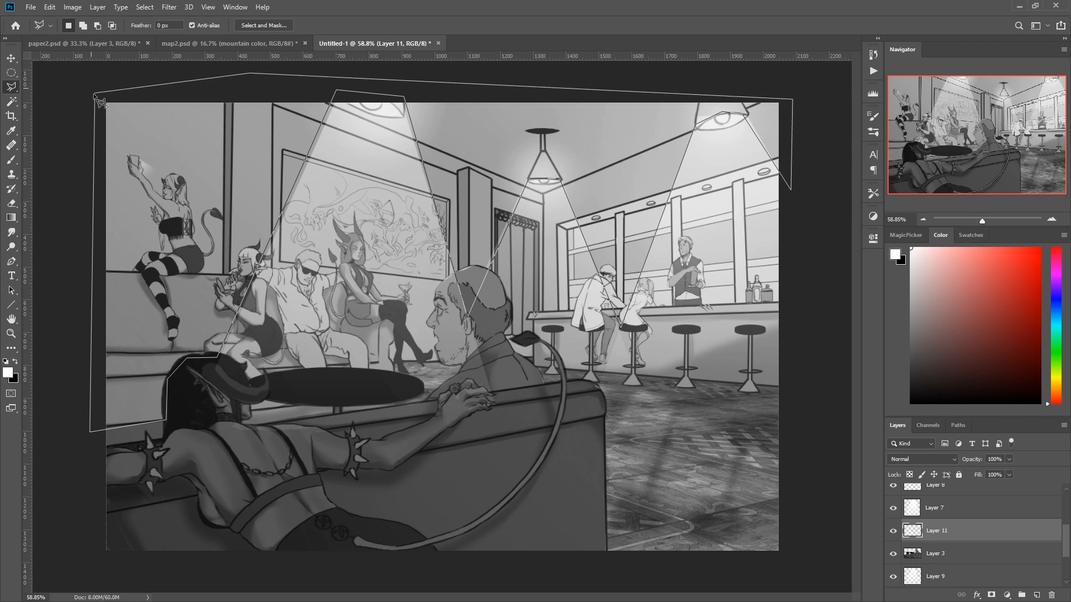
click(96, 100)
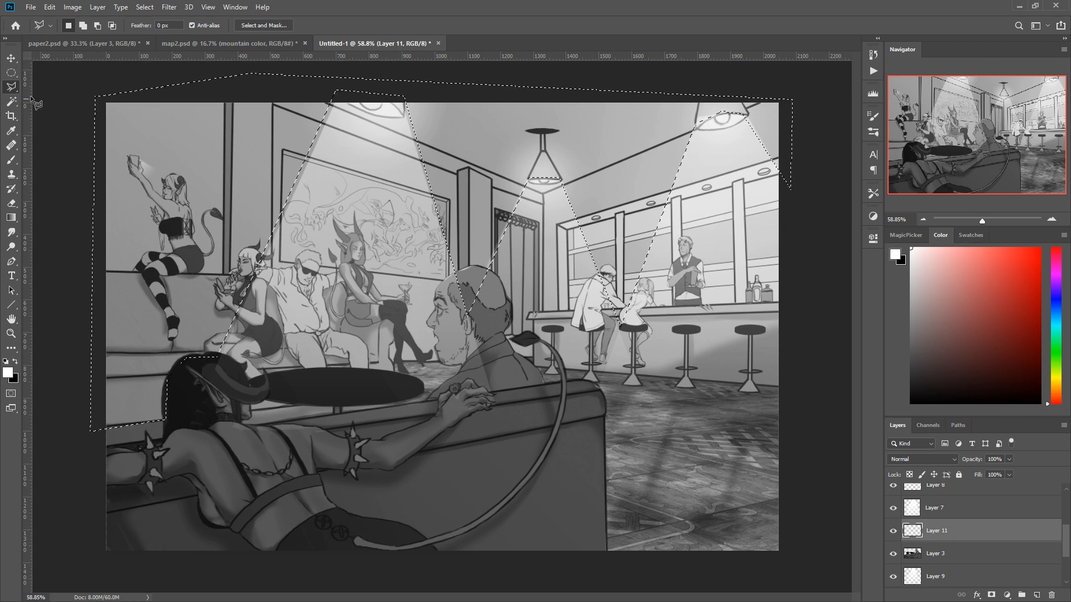
click(11, 218)
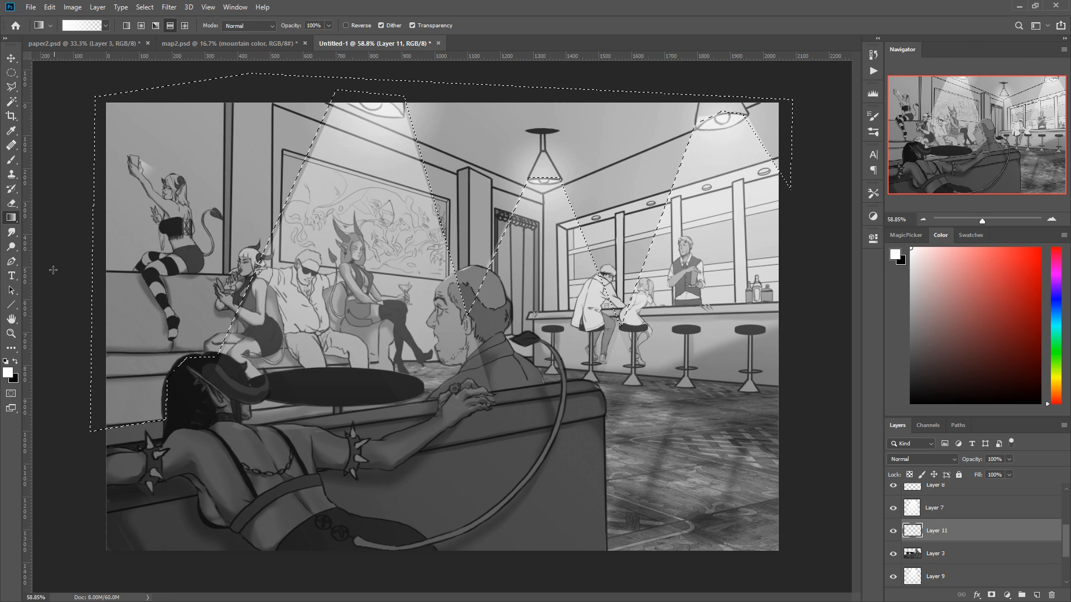
Step: Fade a black-to-transparent gradient from the ceiling downward across the selected walls and ceiling on Layer 11, and deselect the area
click(15, 361)
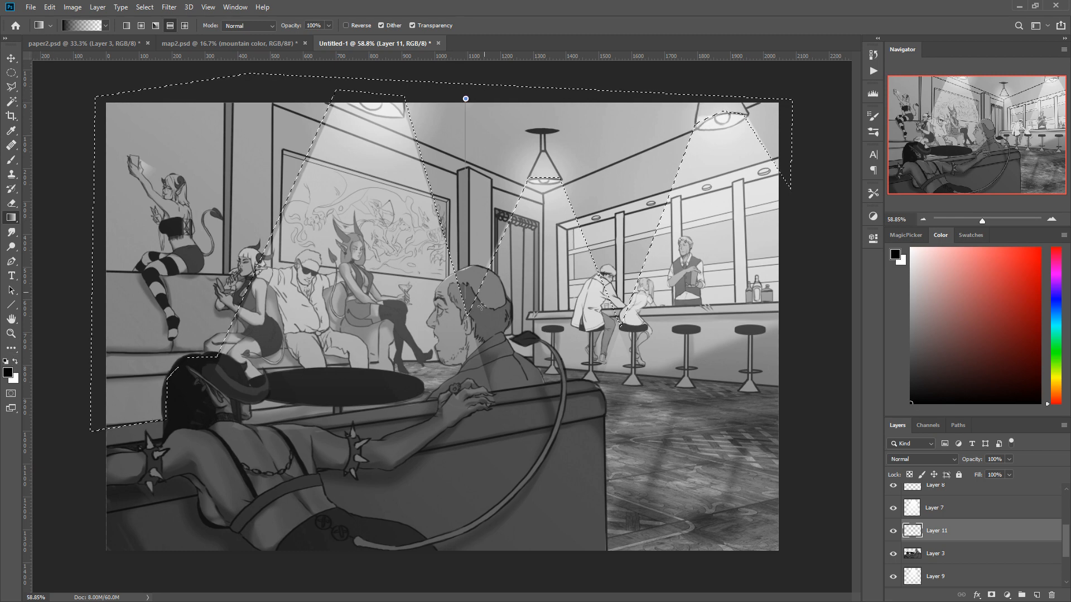
drag(481, 306, 481, 307)
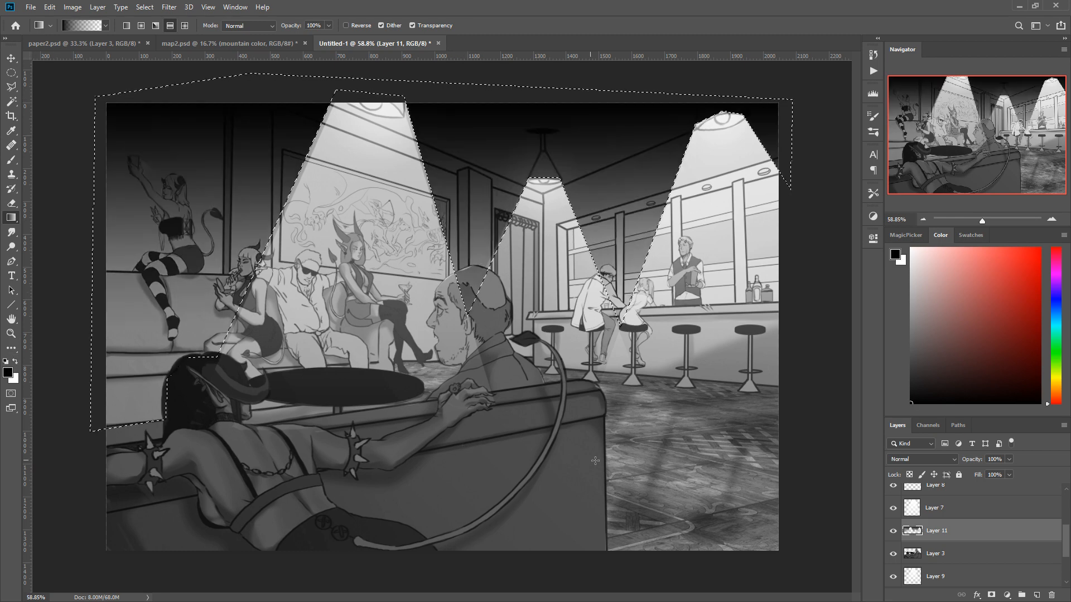
right_click(617, 419)
click(580, 385)
click(473, 316)
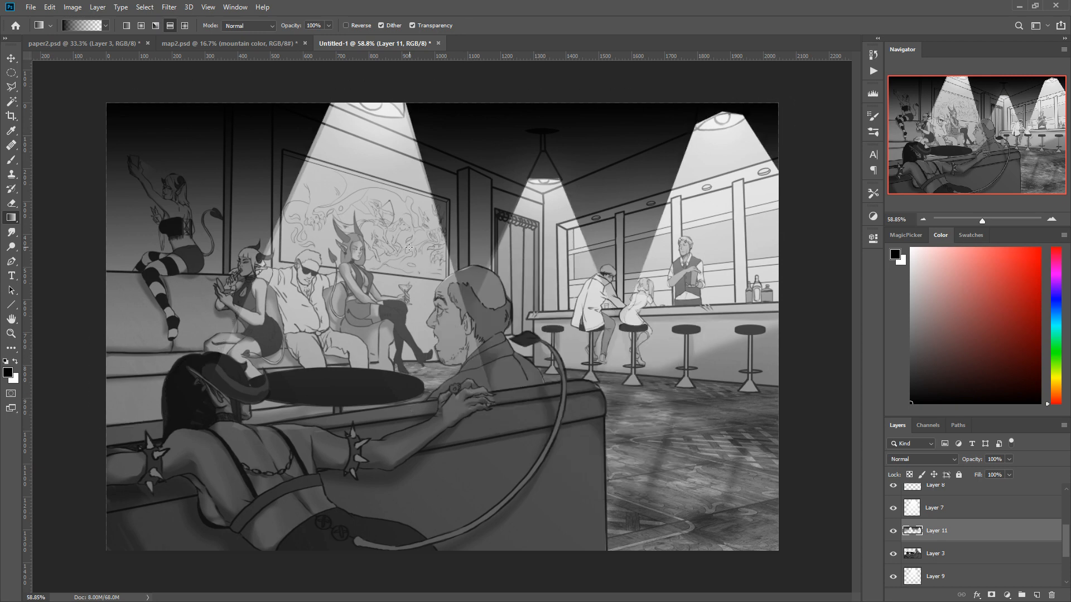
Step: Erase the Layer 7 light cone where it overlaps the foreground man's face, head and shoulders
key(alt+bracketright)
right_click(443, 315)
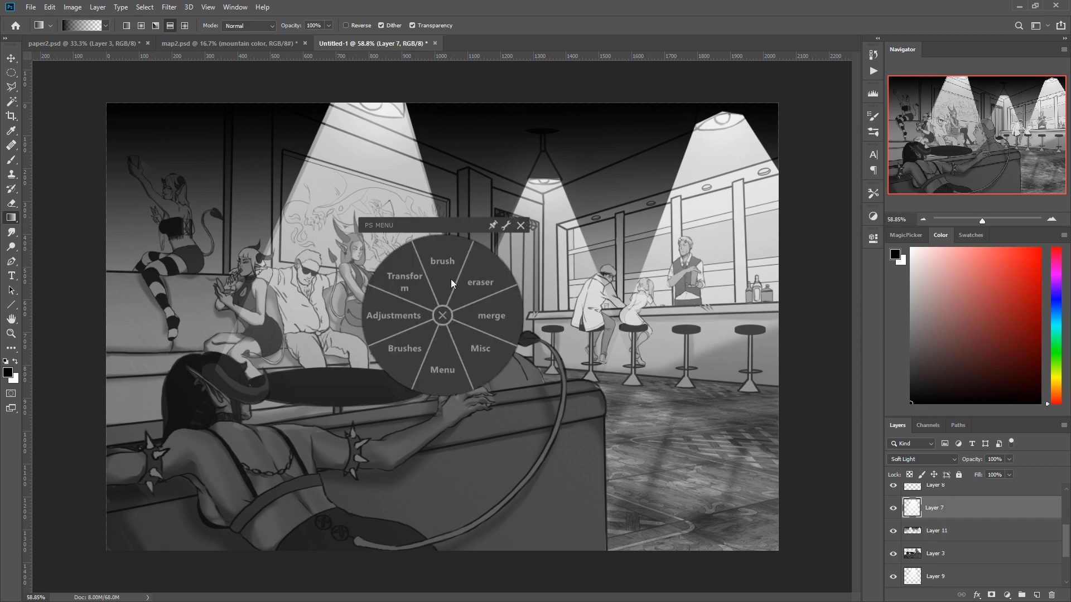
click(454, 275)
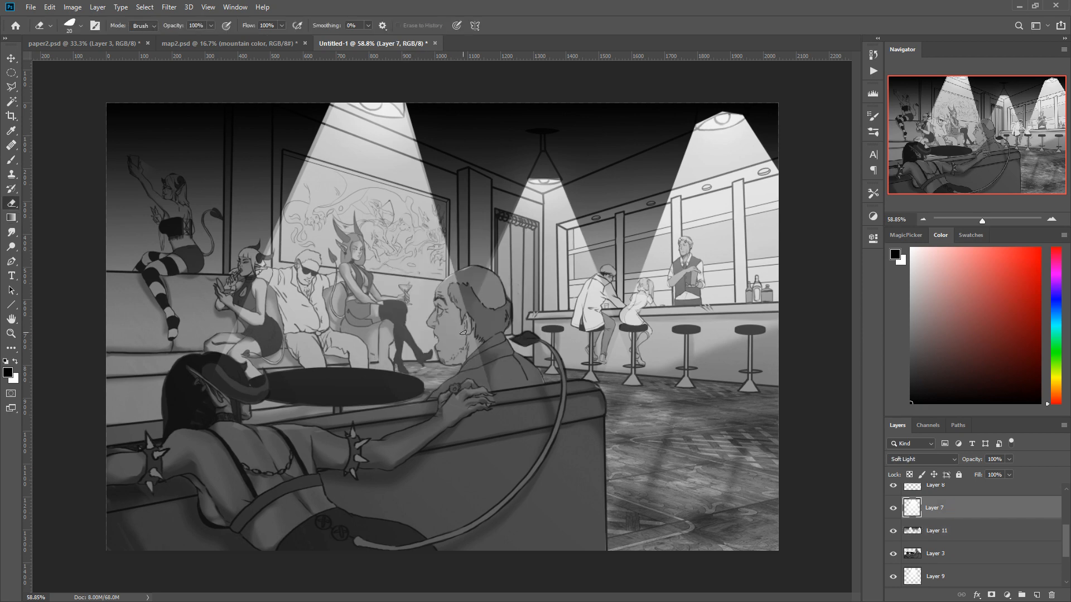
right_click(479, 374)
click(482, 345)
mouse_move(479, 363)
mouse_down()
mouse_move(486, 388)
mouse_move(453, 389)
mouse_move(482, 340)
mouse_up()
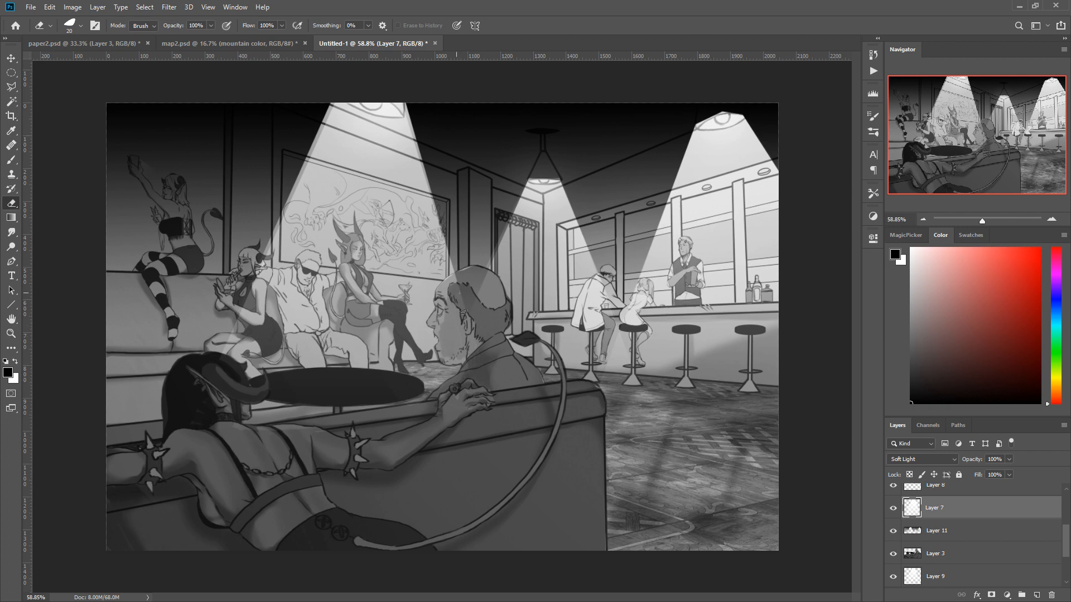
mouse_move(454, 285)
mouse_down()
mouse_move(446, 296)
mouse_move(493, 295)
mouse_up()
Step: Erase the Layer 11 shading from the top of the foreground man's head, and make Layer 9 the active layer
ctrl+click(483, 277)
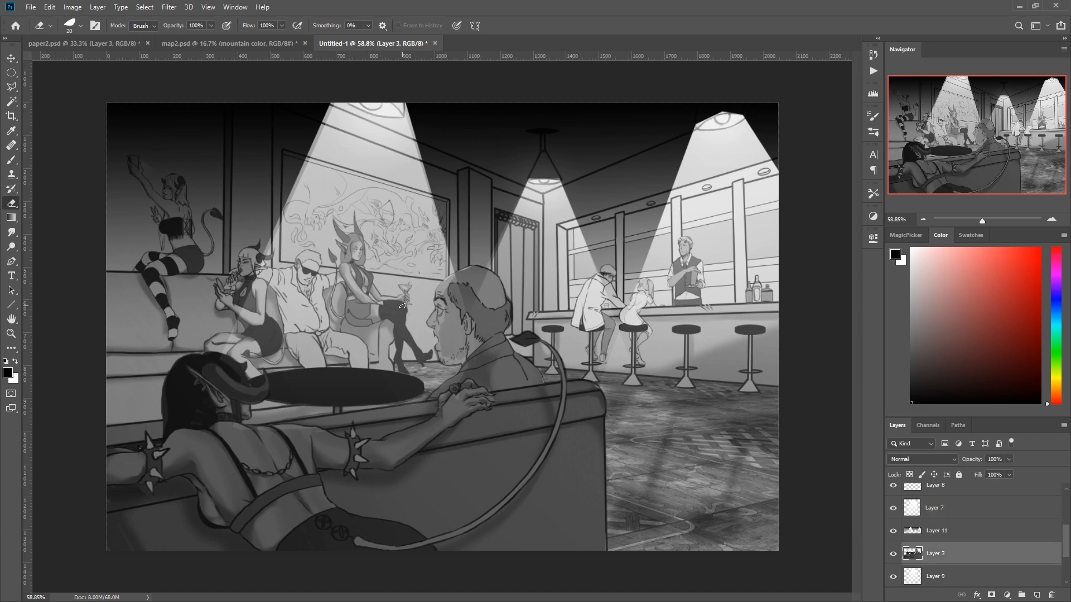
ctrl+click(457, 264)
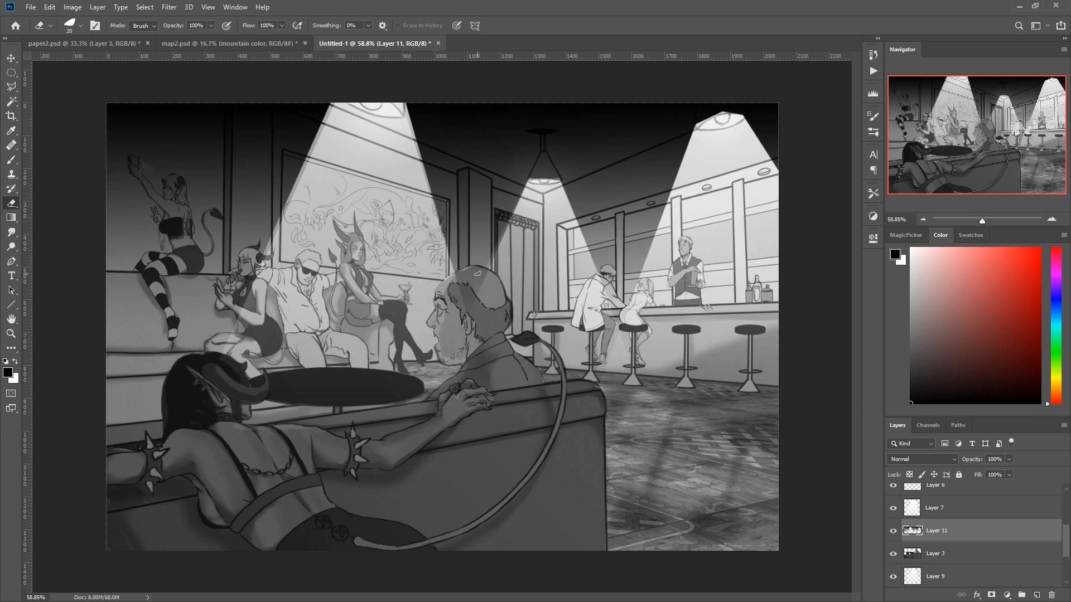
mouse_move(481, 275)
mouse_down()
mouse_move(479, 288)
mouse_move(461, 290)
mouse_move(472, 317)
mouse_move(481, 270)
mouse_move(472, 275)
mouse_up()
key(alt+bracketright)
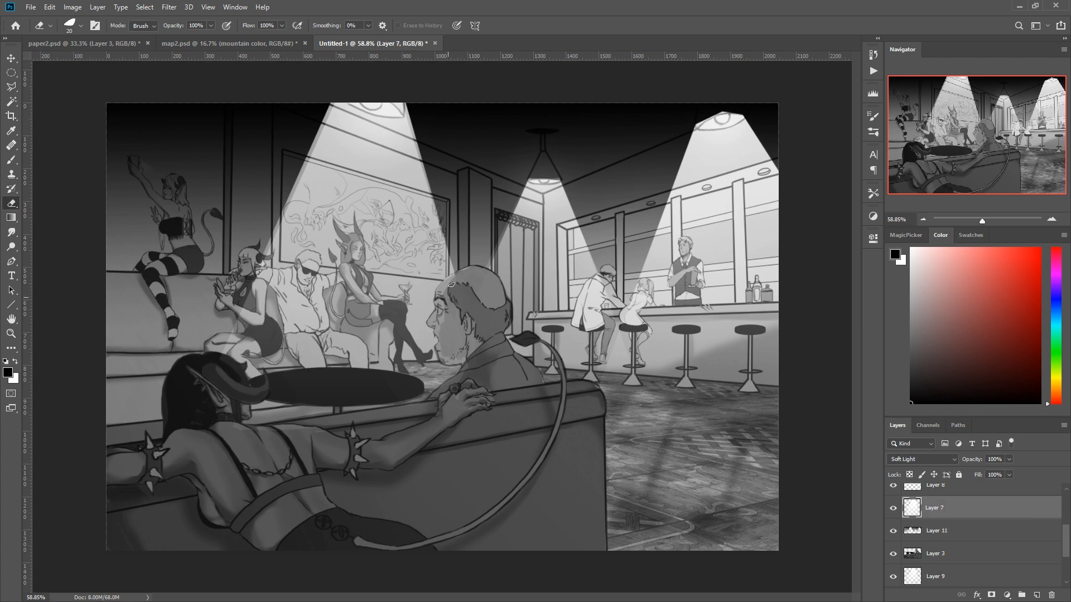
ctrl+click(520, 276)
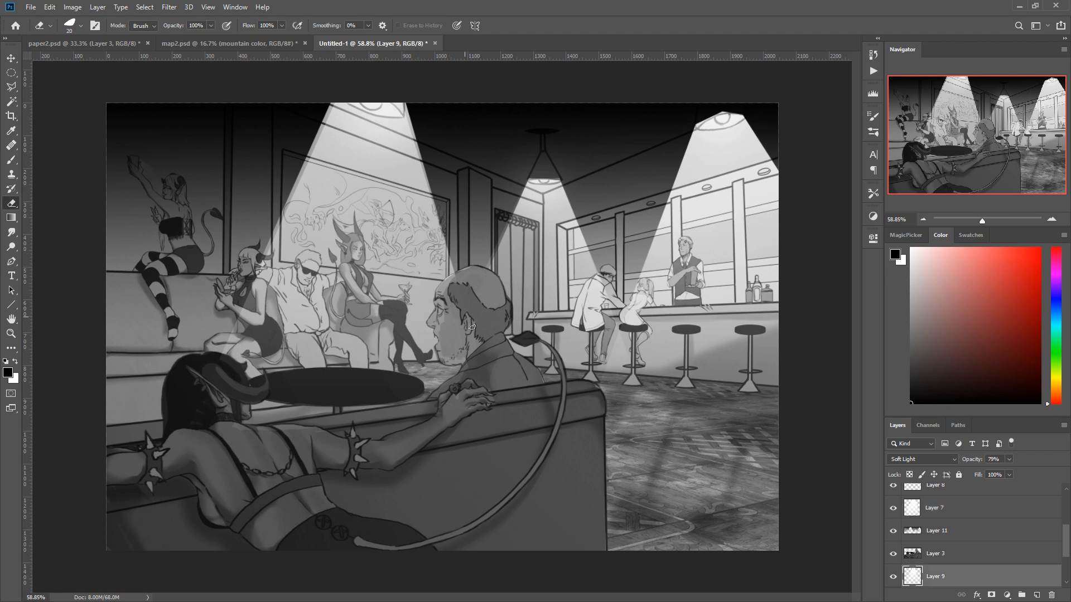